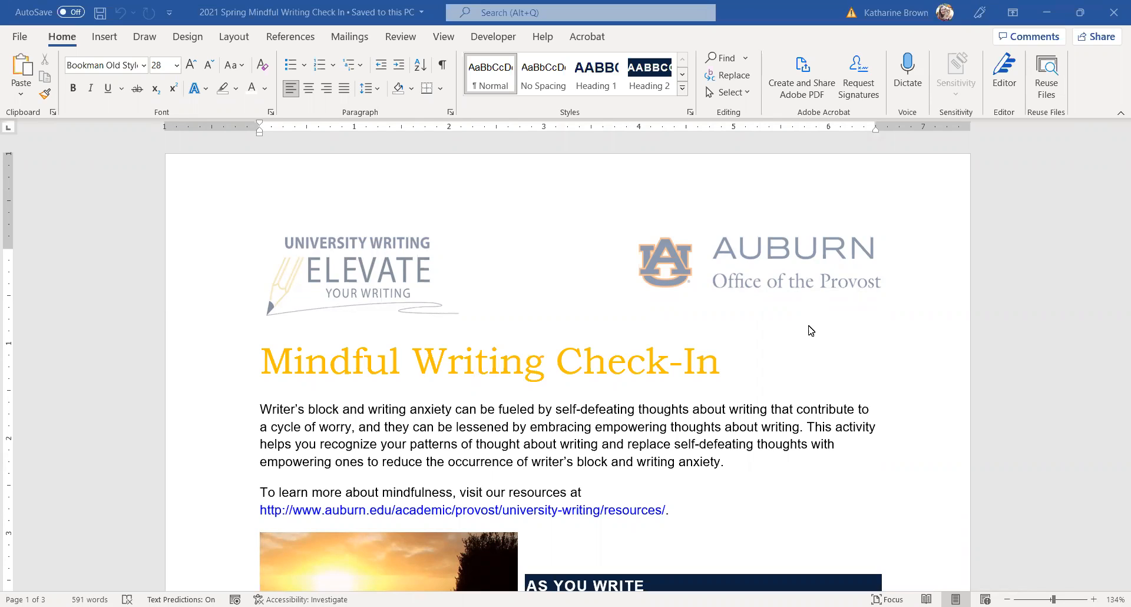
- Apply the Heading 1 style to the "Mindful Writing Check-In" title
click(708, 364)
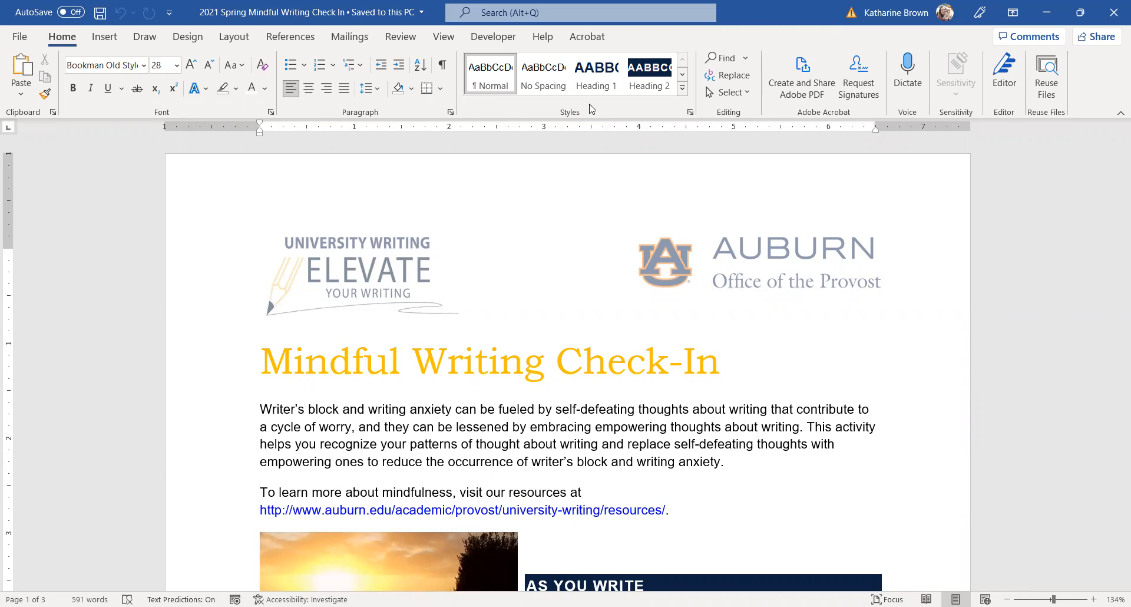
click(597, 78)
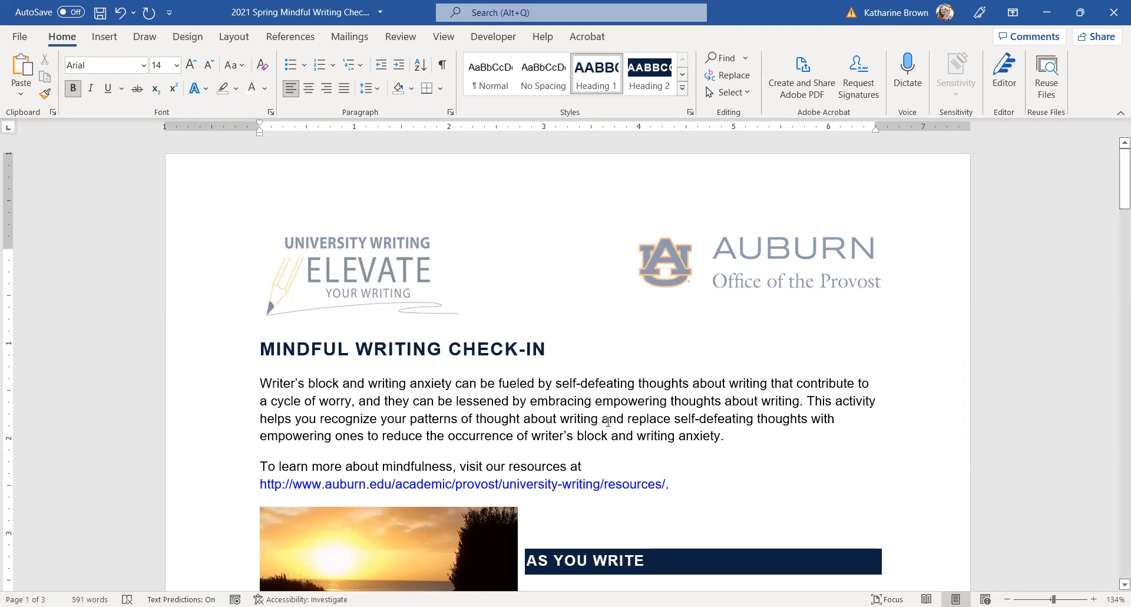
- Look through the document down to "After You Write" and check which style that heading uses
scroll(608, 422, down, 2)
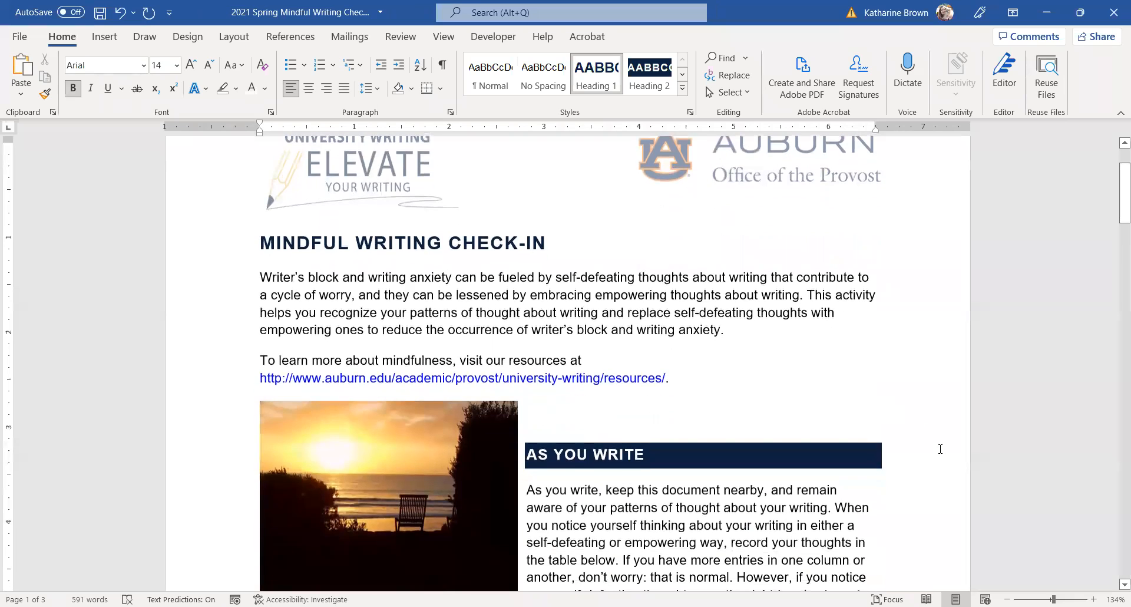
scroll(941, 449, down, 1)
scroll(941, 449, down, 4)
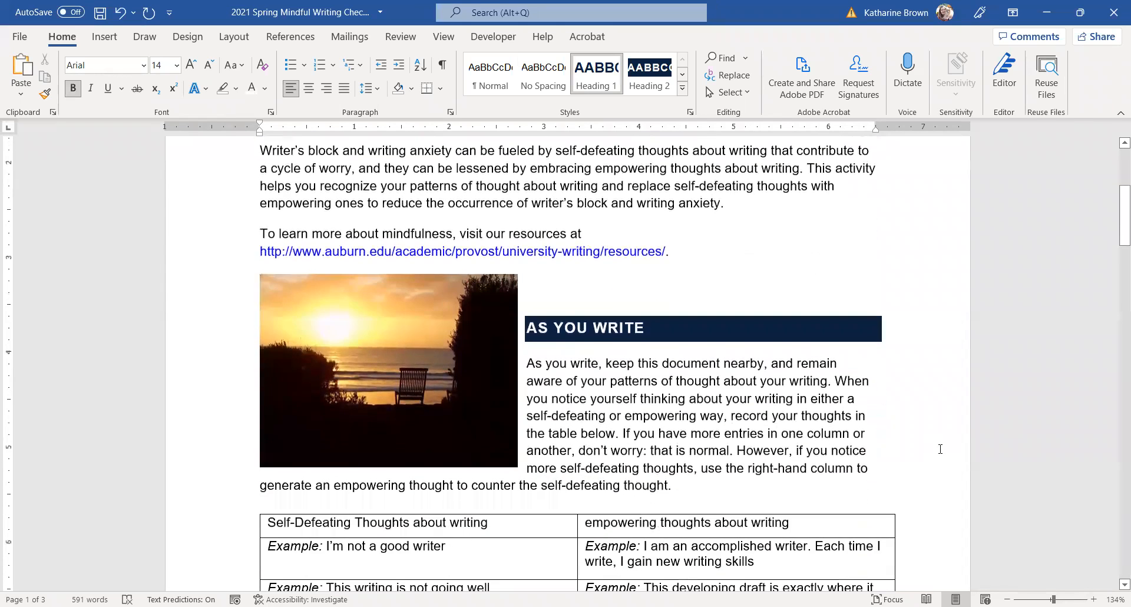
scroll(941, 449, down, 3)
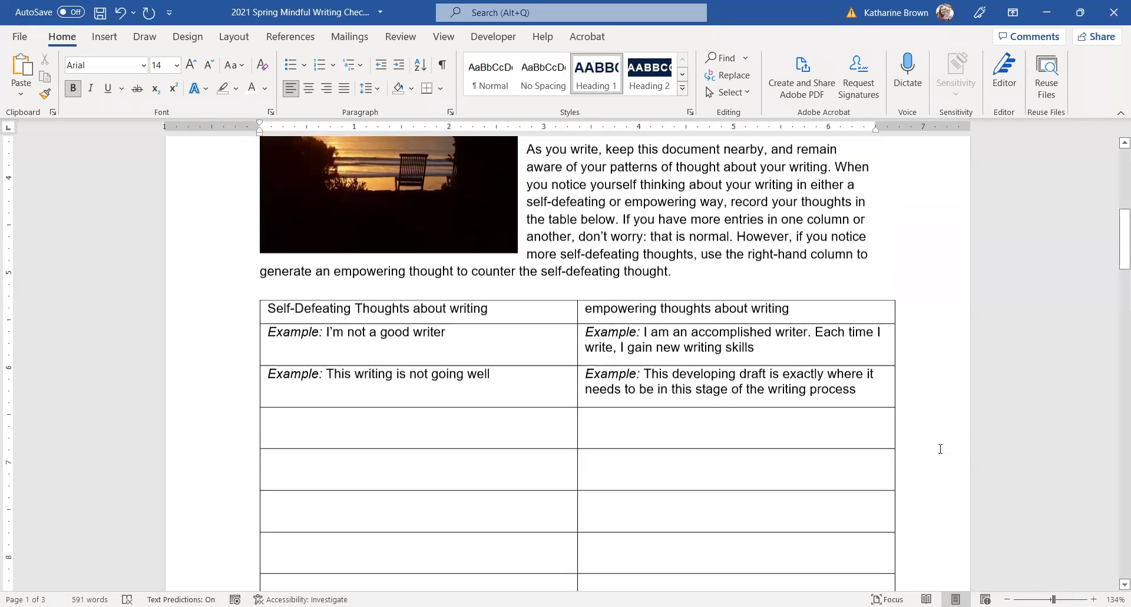
scroll(941, 449, down, 1)
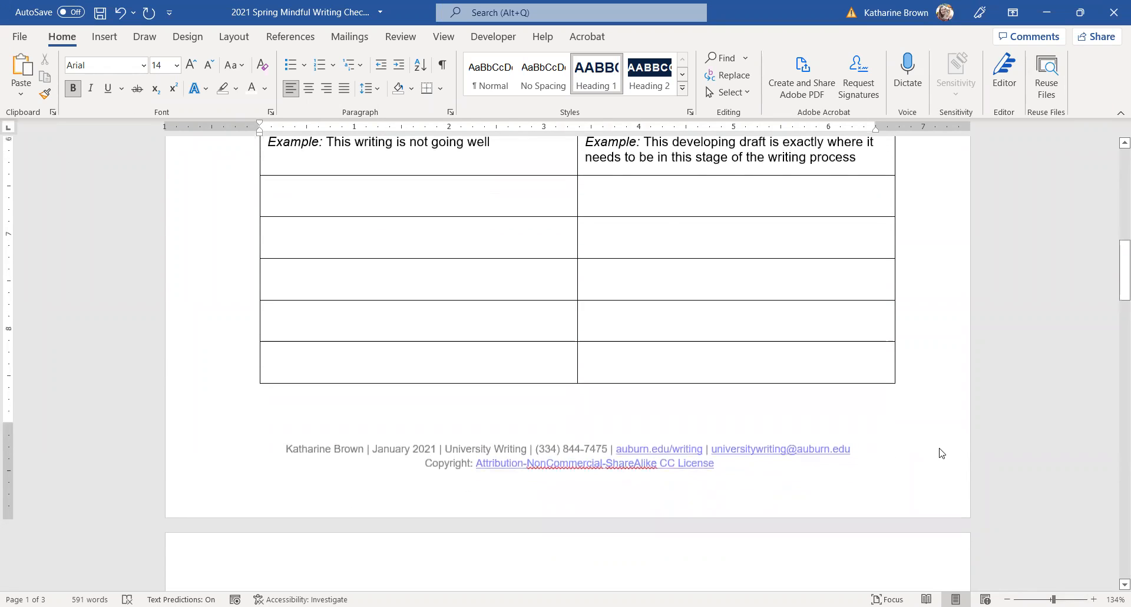
scroll(941, 453, down, 3)
scroll(941, 453, down, 1)
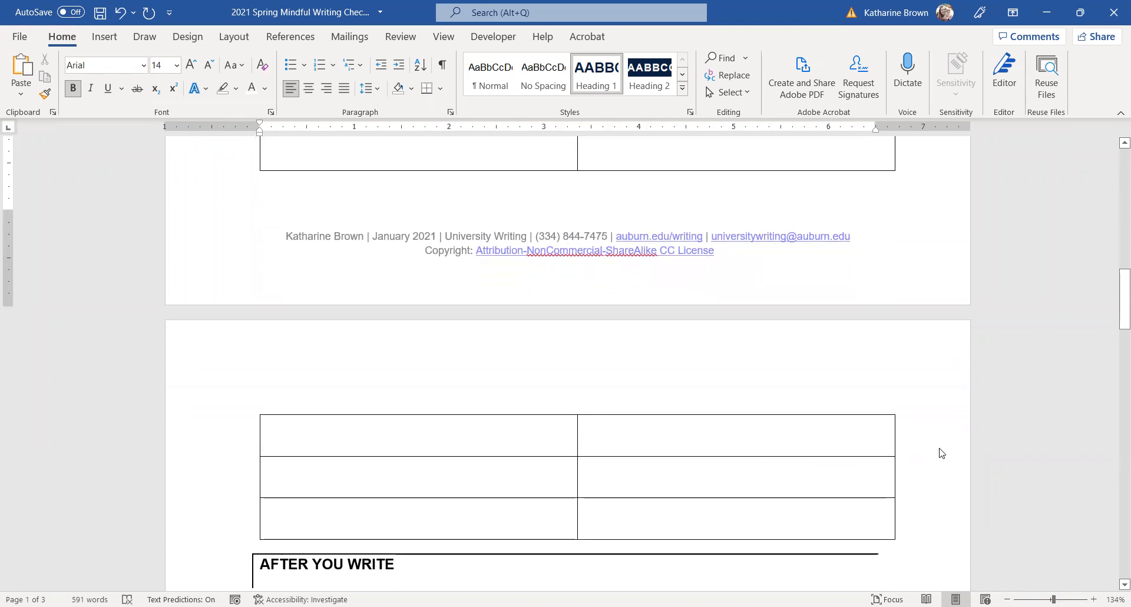
scroll(941, 453, down, 2)
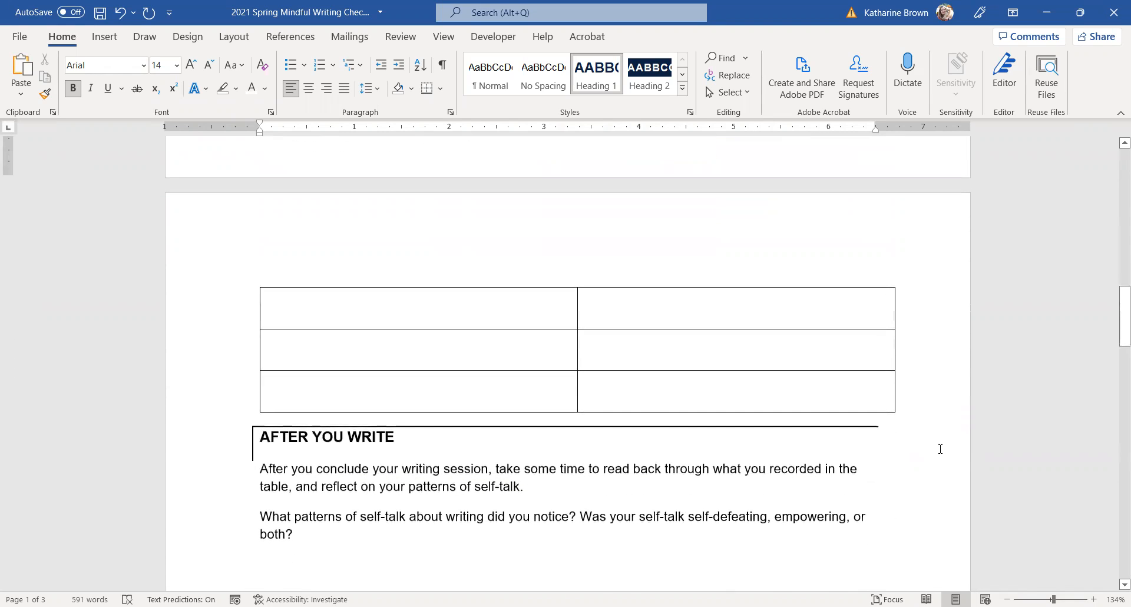
scroll(940, 449, down, 3)
scroll(941, 449, down, 1)
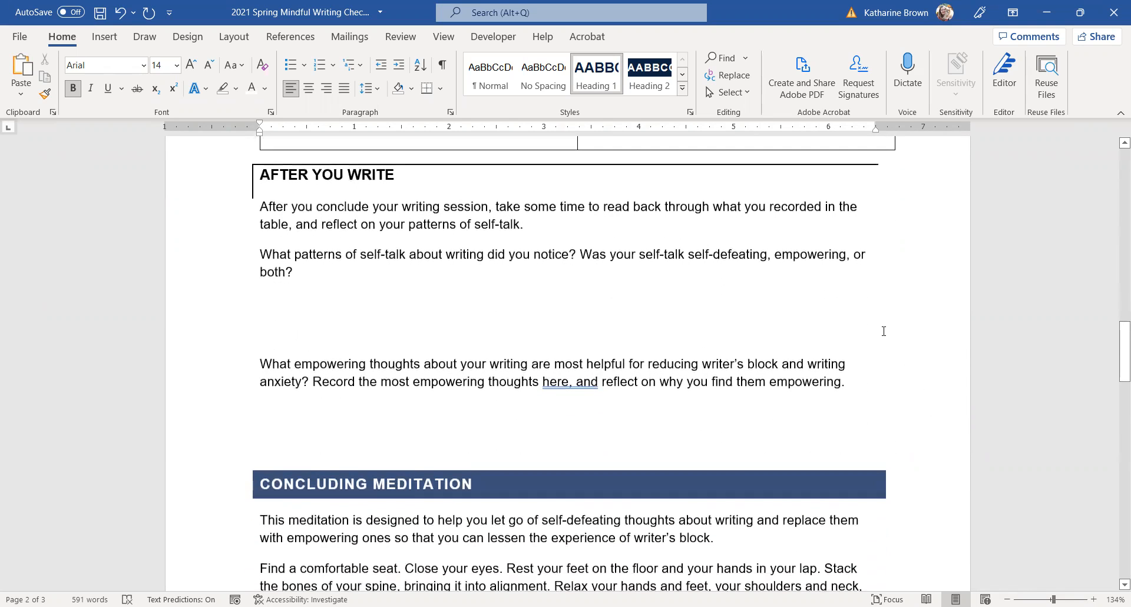
scroll(884, 331, up, 1)
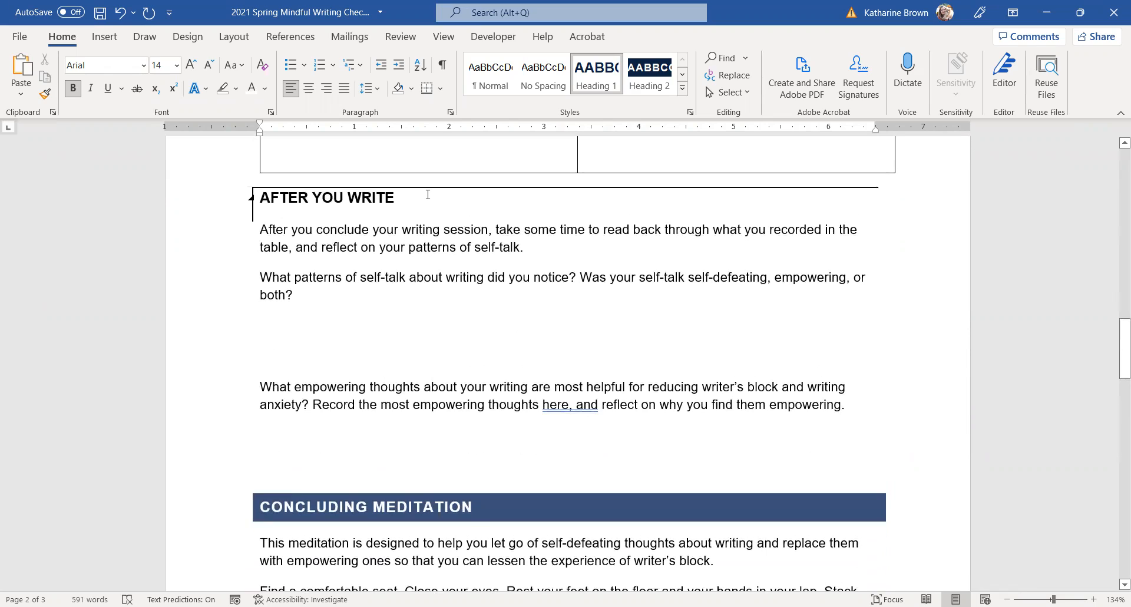
click(428, 195)
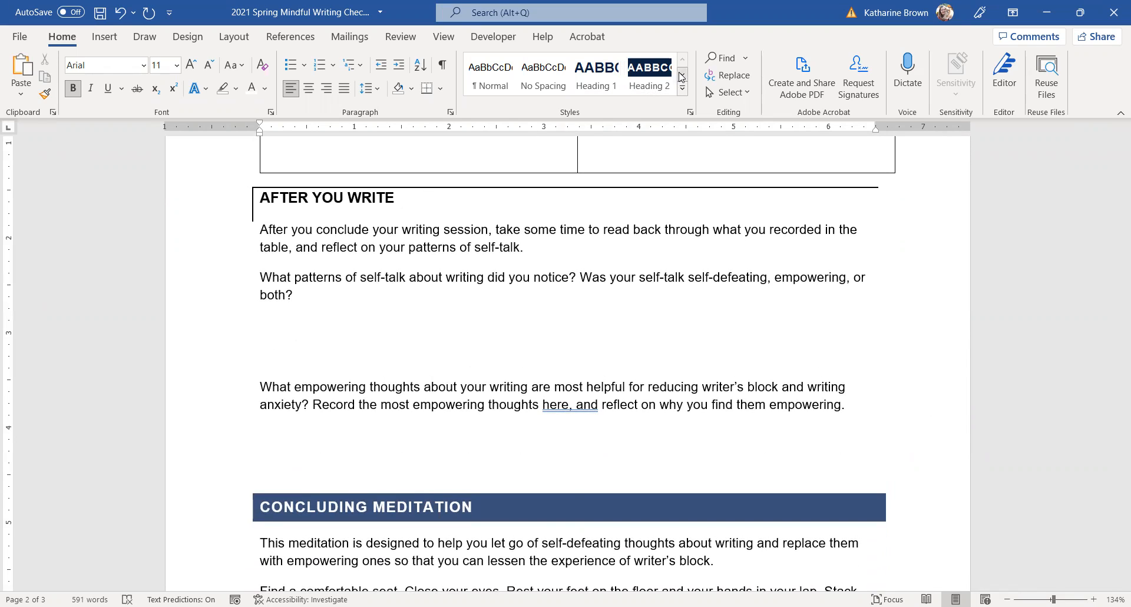
click(682, 75)
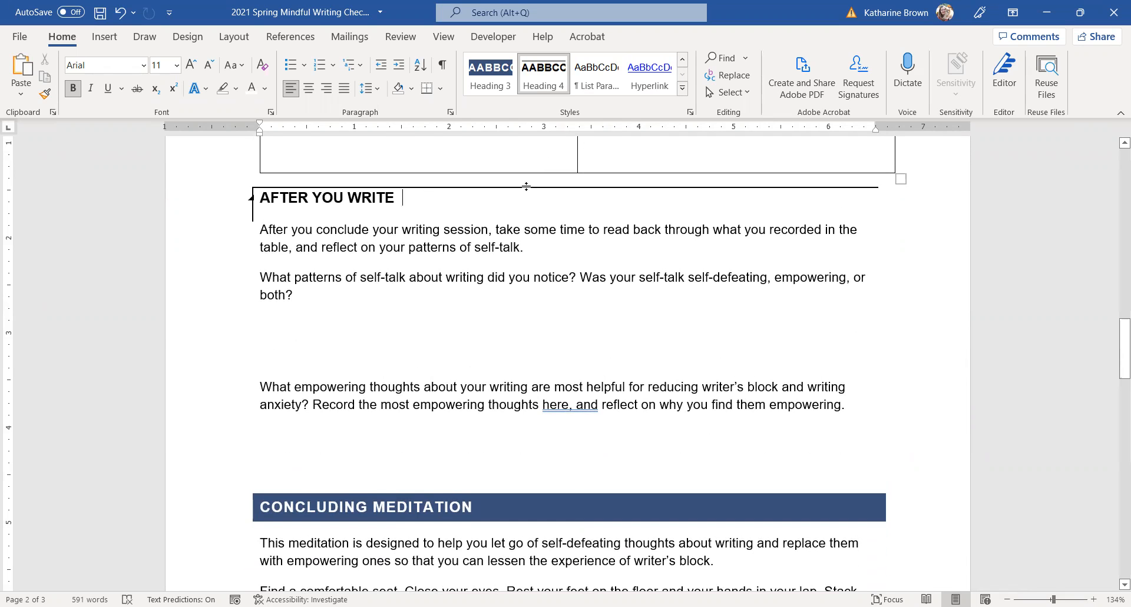
- Check which style is applied to the "As You Write" heading beside the sunset picture
scroll(526, 200, up, 10)
scroll(526, 201, up, 8)
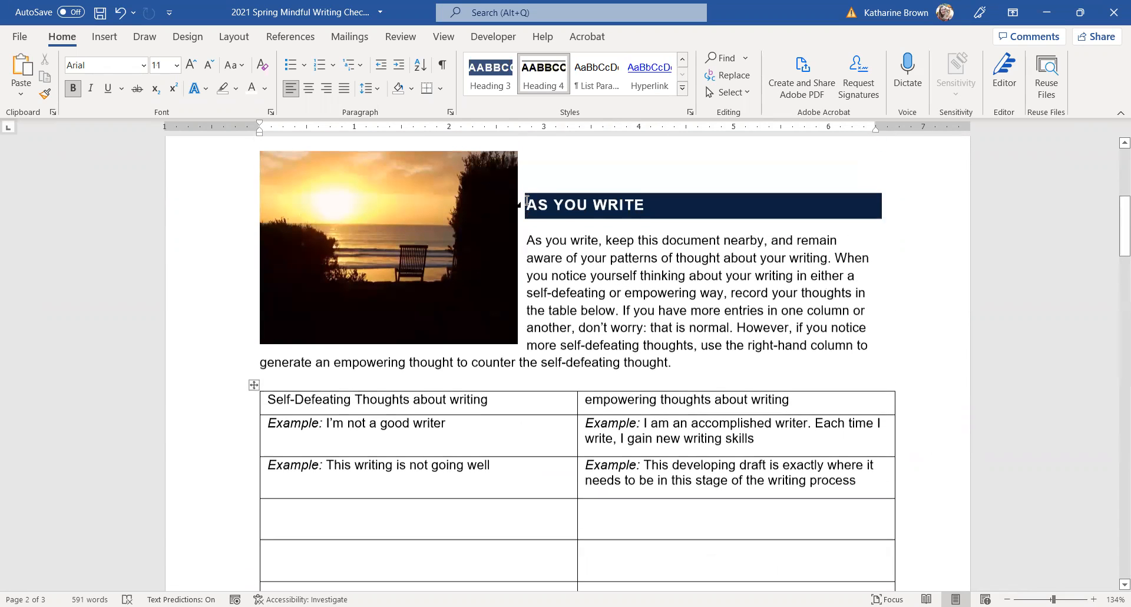
click(660, 216)
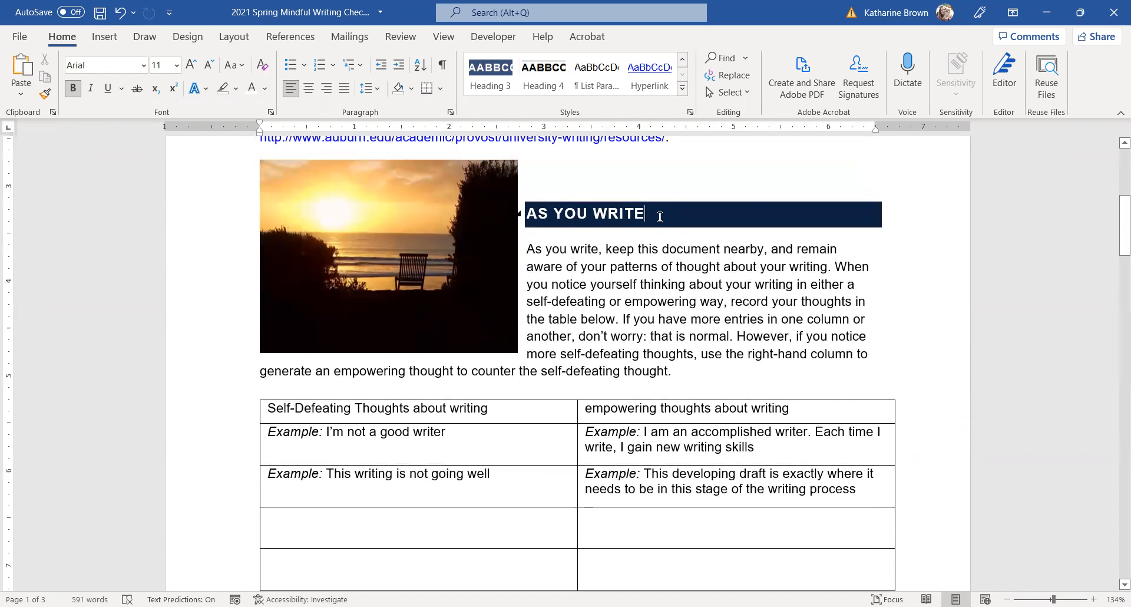
click(683, 61)
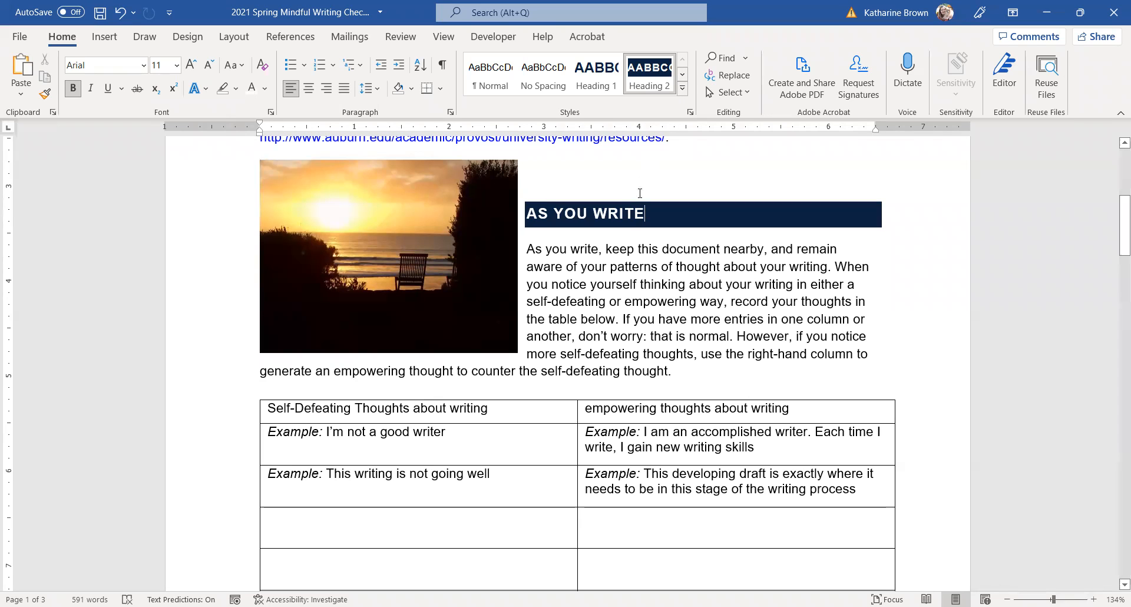
- Apply the Heading 2 style to the "After You Write" heading below the table
scroll(619, 229, down, 8)
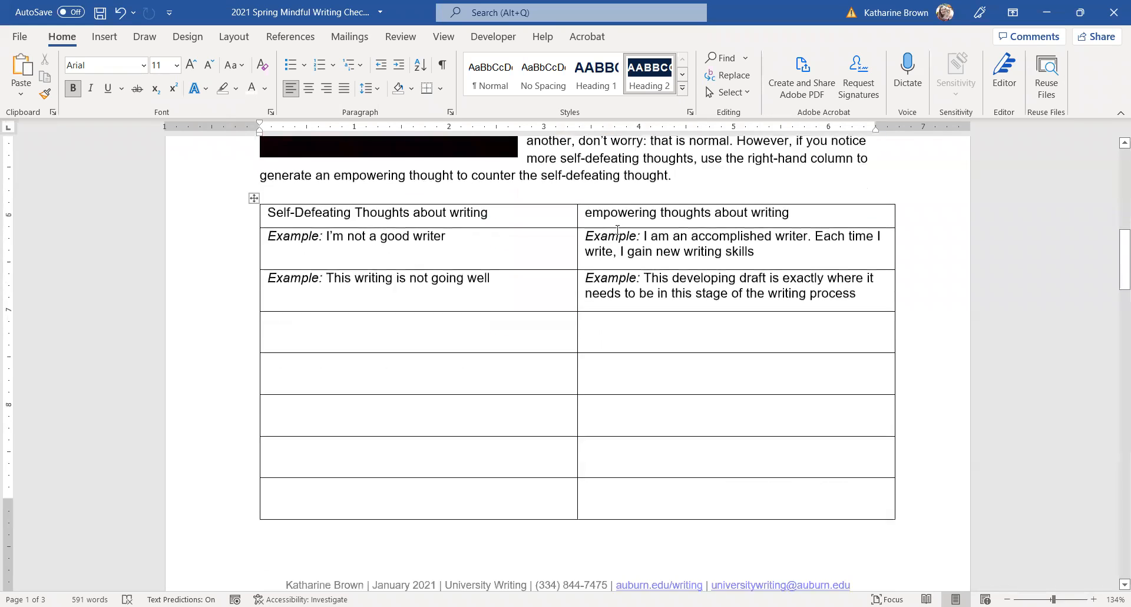
scroll(619, 229, down, 5)
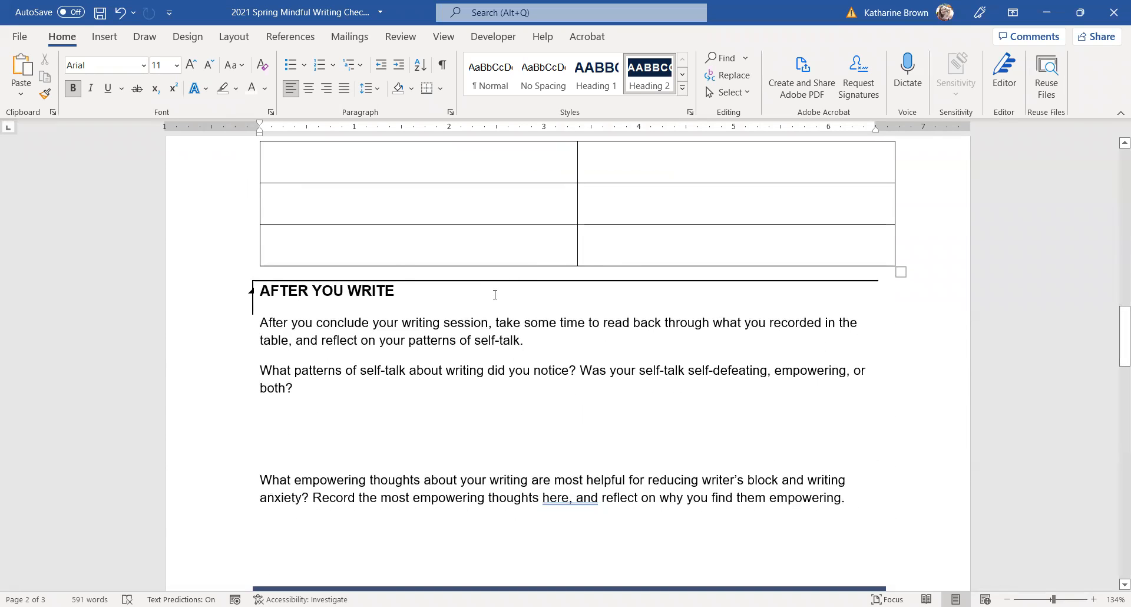
click(495, 294)
click(649, 74)
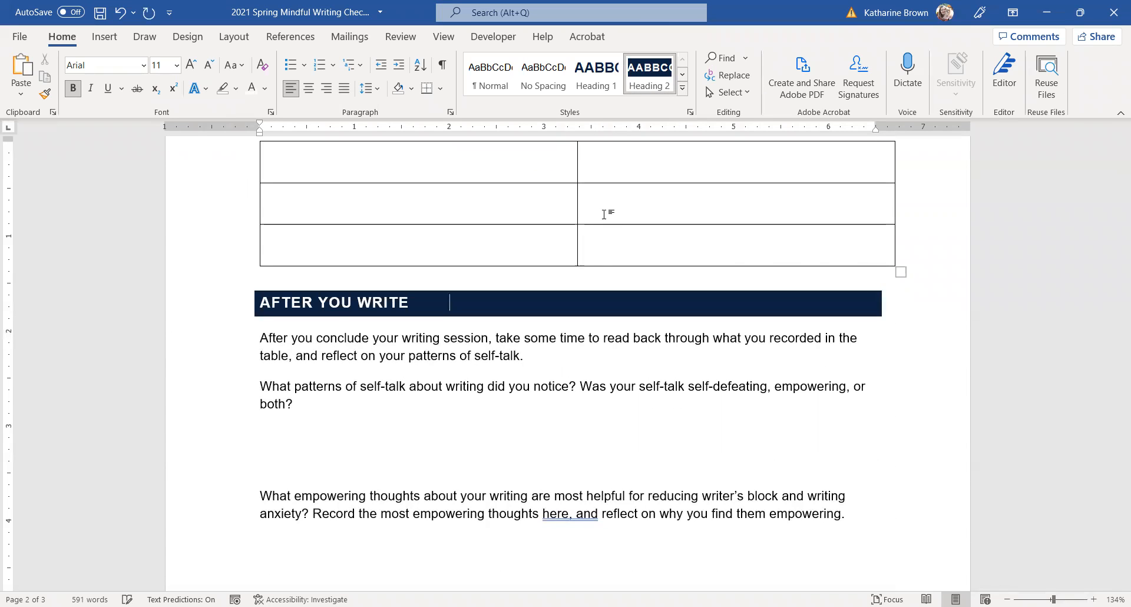
- Apply the Heading 2 style to the "Concluding Meditation" heading
scroll(554, 422, down, 6)
click(489, 184)
click(641, 71)
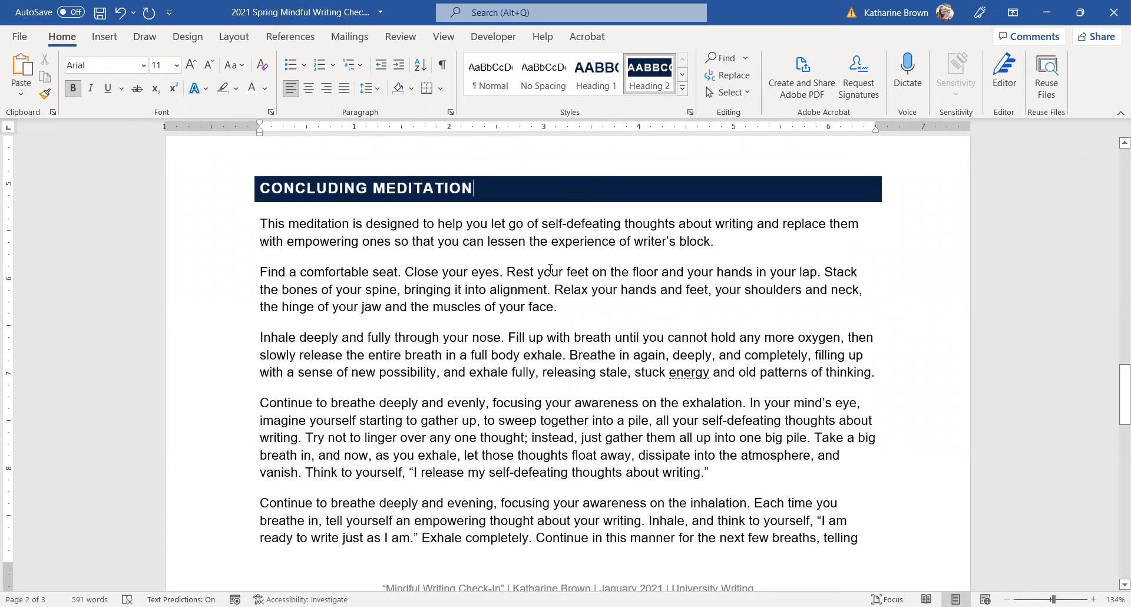
- Copy the hyperlink of the university-writing resources URL in the introduction
scroll(550, 269, up, 20)
scroll(550, 268, up, 3)
scroll(550, 268, down, 2)
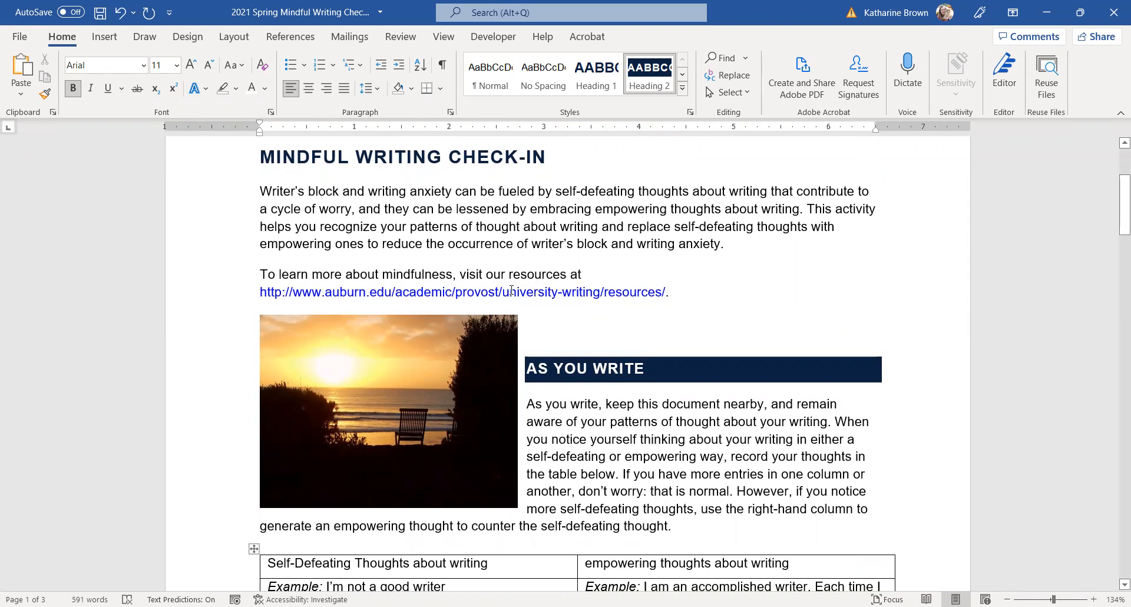
right_click(512, 290)
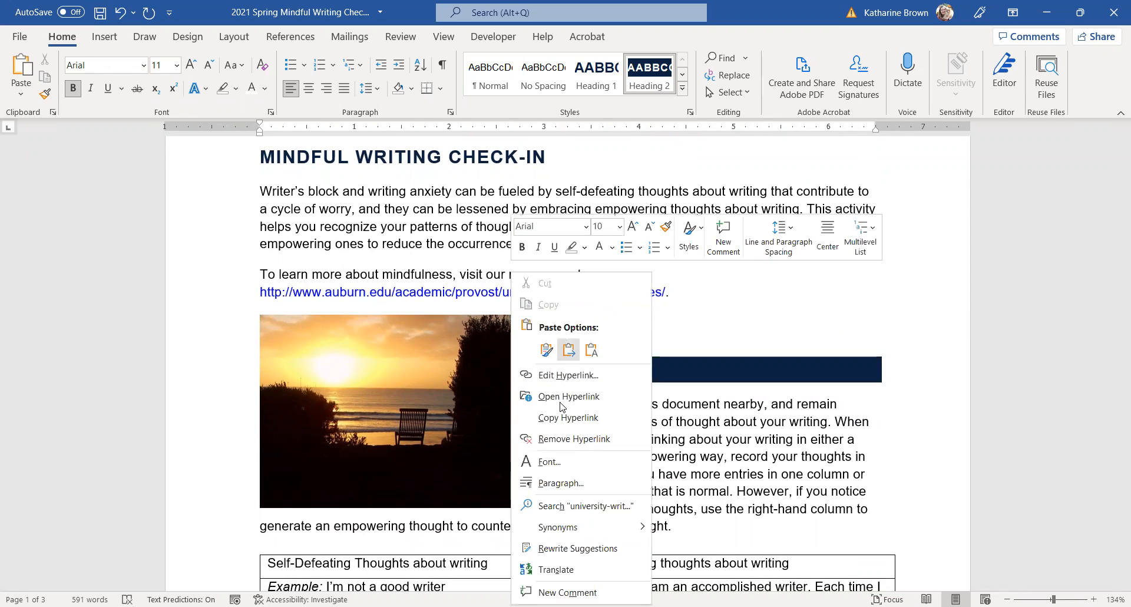
click(488, 277)
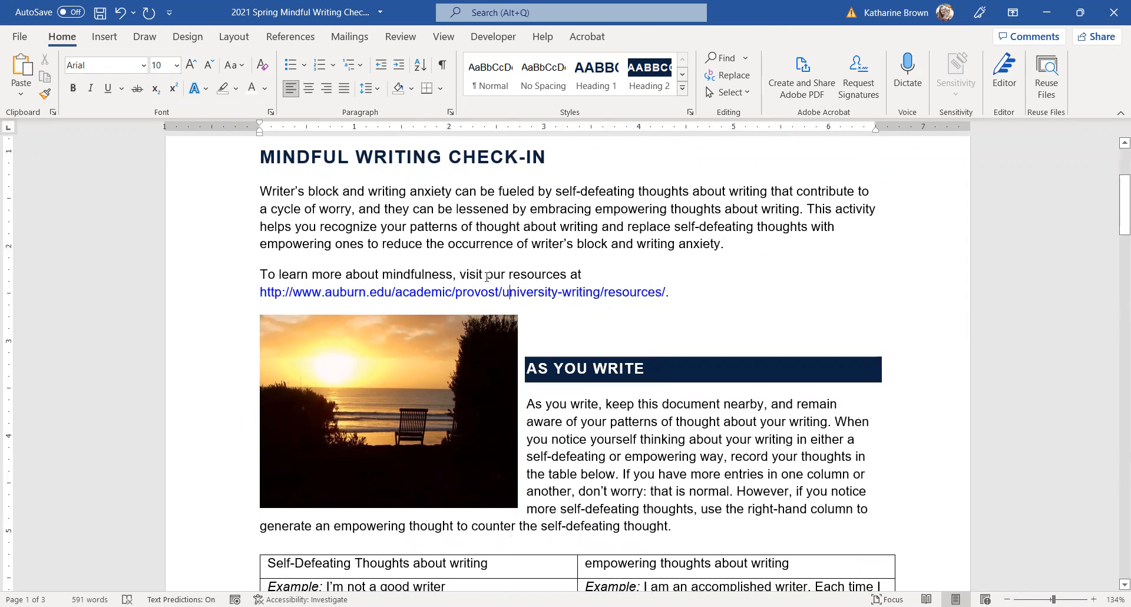
drag(487, 276, 566, 275)
right_click(566, 277)
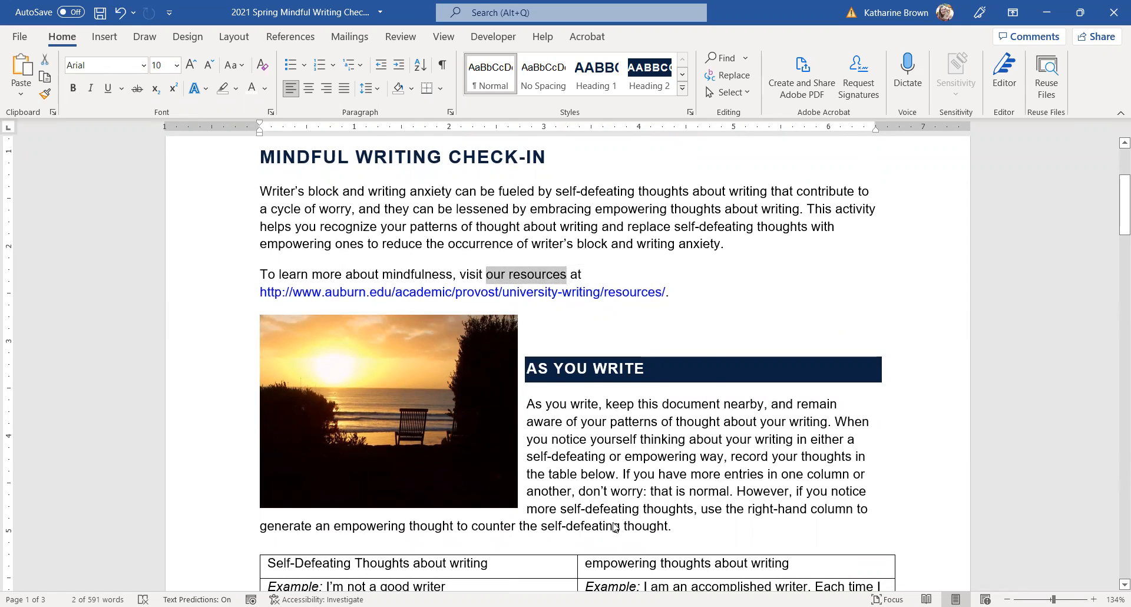
click(607, 532)
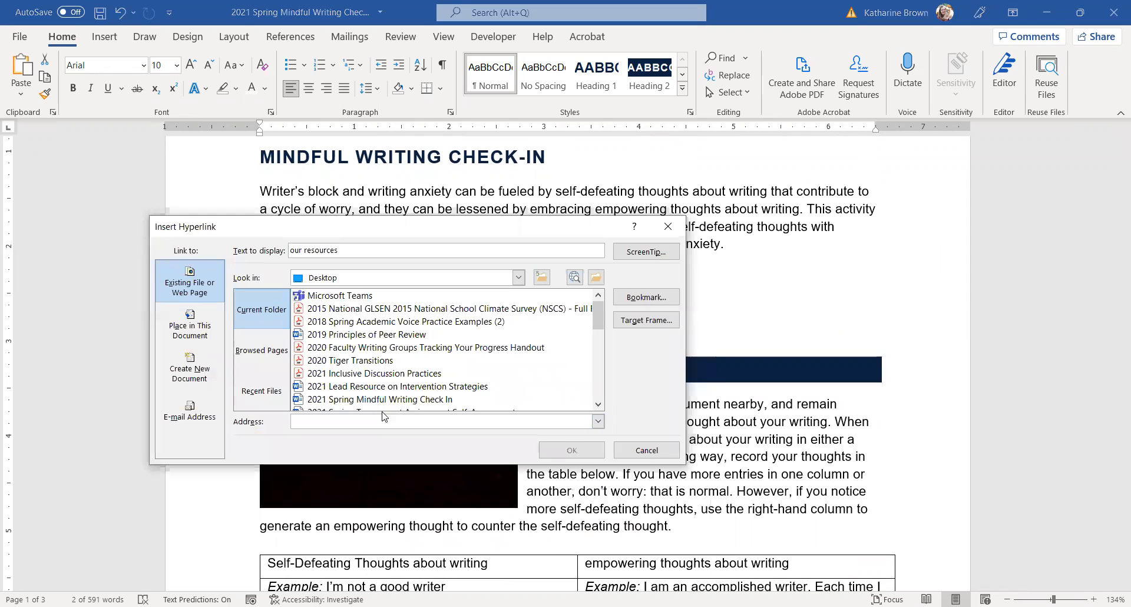
key(ctrl+v)
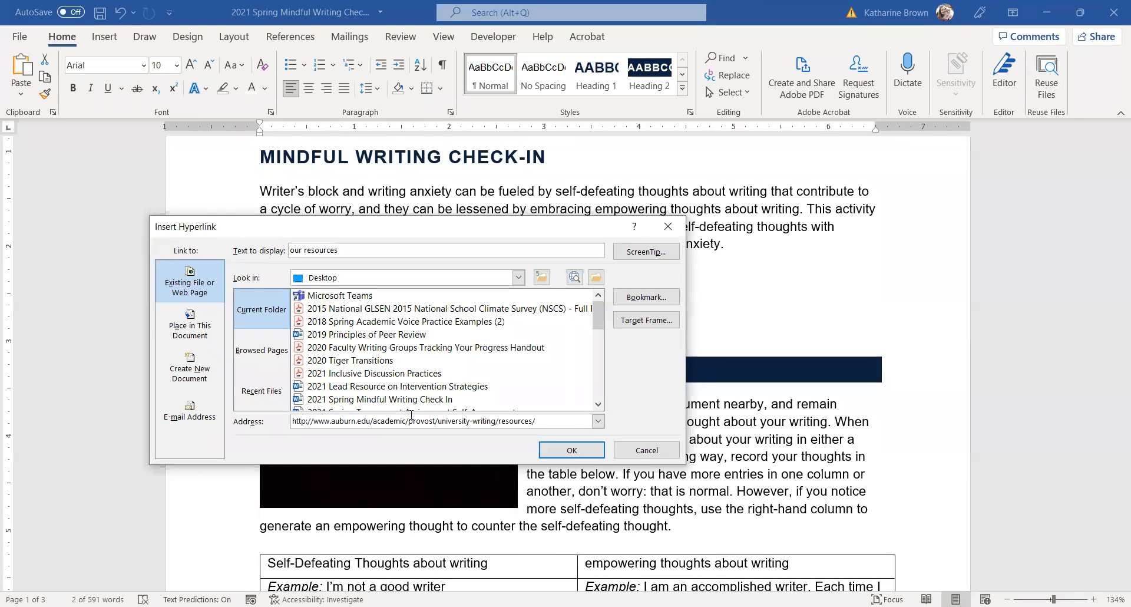
click(570, 450)
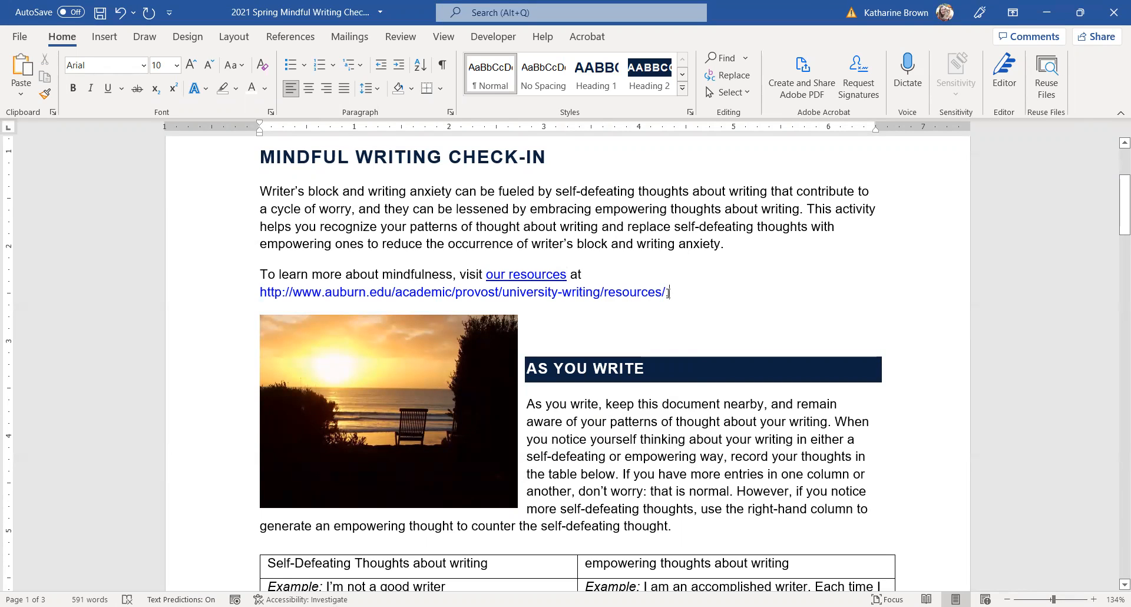
- Delete the word "at" and the written-out URL after the "our resources" link, keeping the sentence's closing period
click(668, 293)
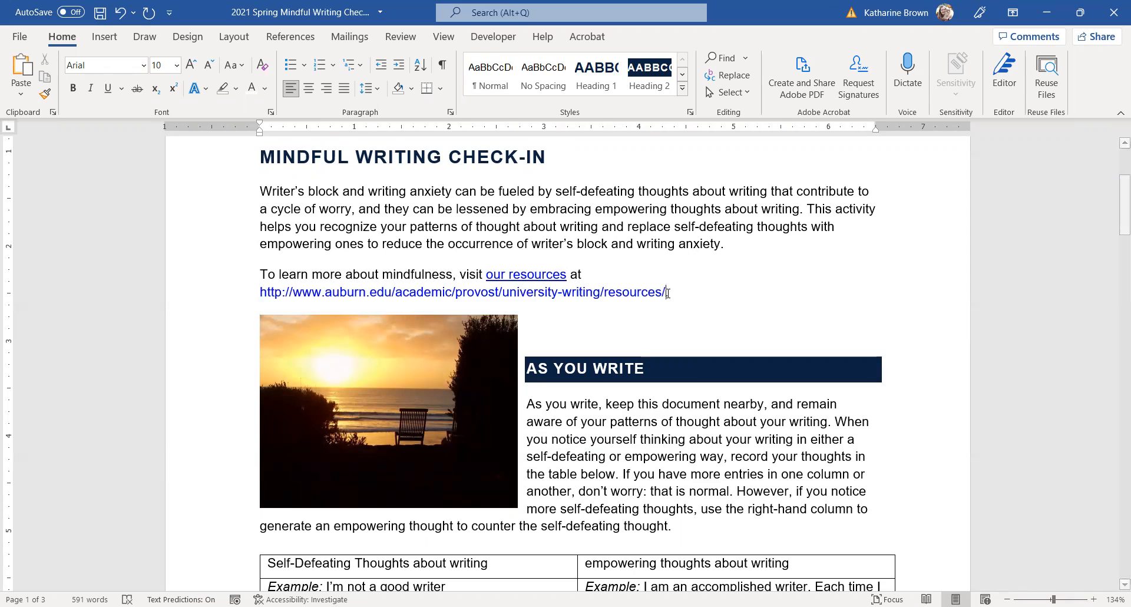
key(BackSpace)
key(BackSpace)
key(BackSpace)
key(BackSpace)
key(ctrl+z)
key(ctrl+z)
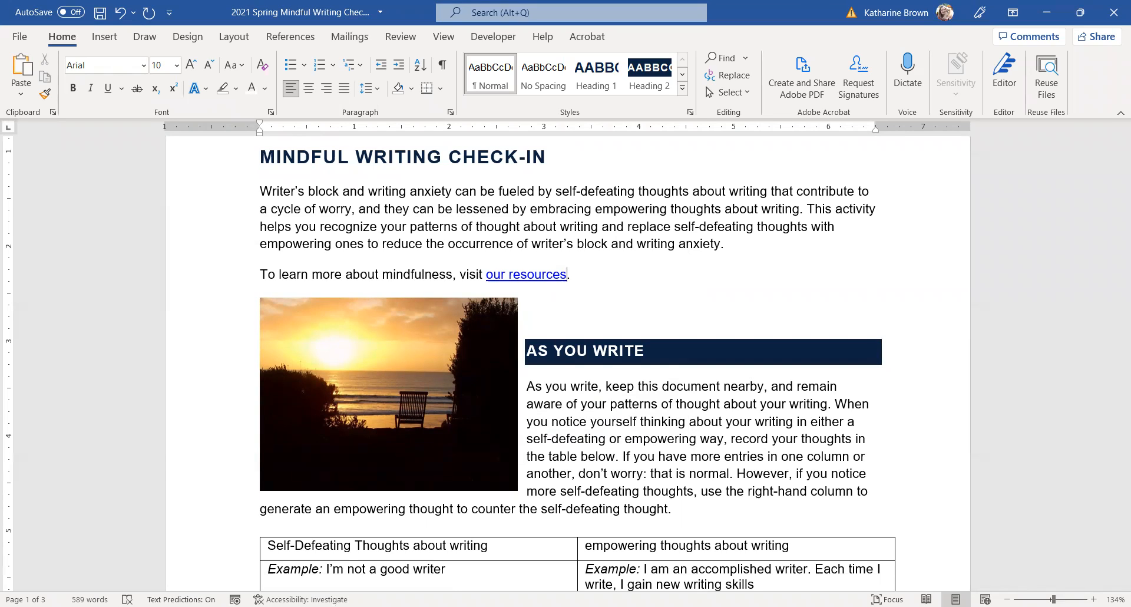
- Set the layout of the sunset picture to In Line with Text
click(482, 332)
click(537, 308)
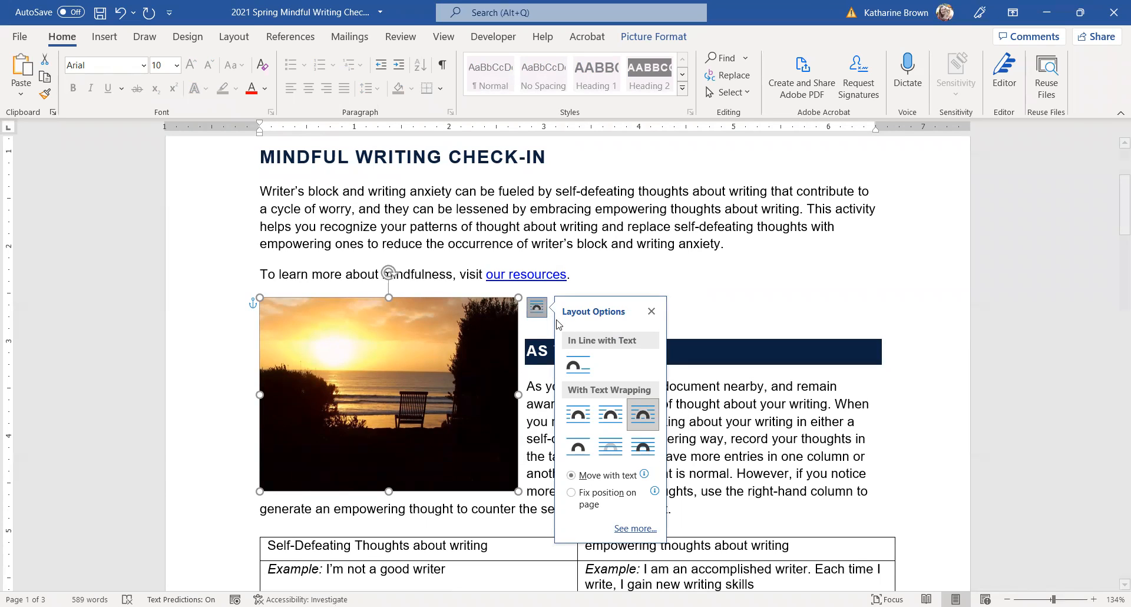
click(578, 367)
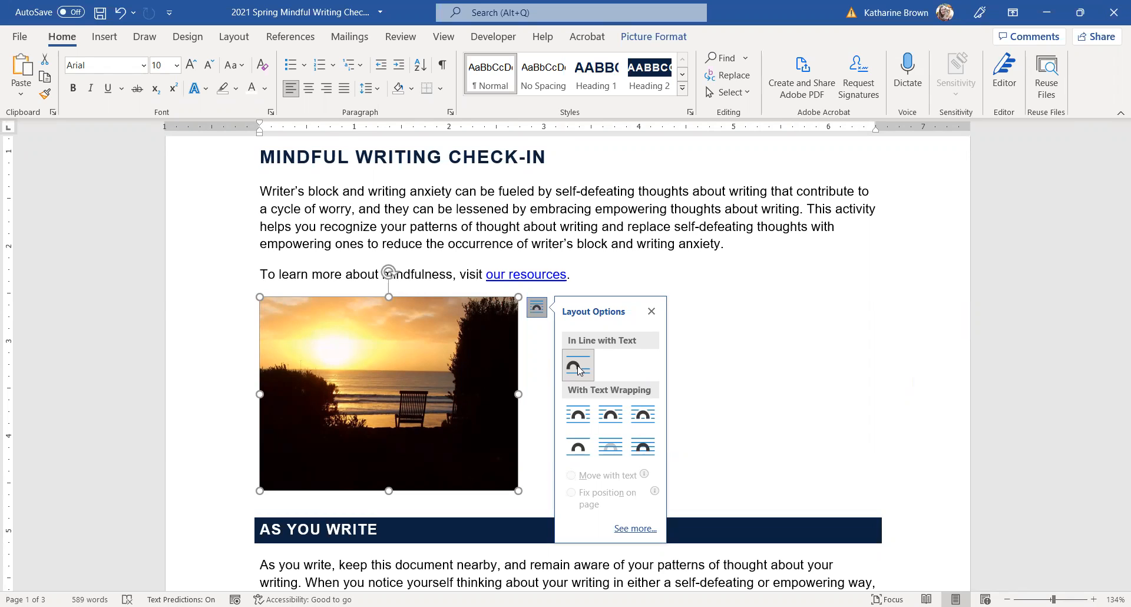
- Mark the sunset picture as decorative in its alt text settings and close them
right_click(482, 348)
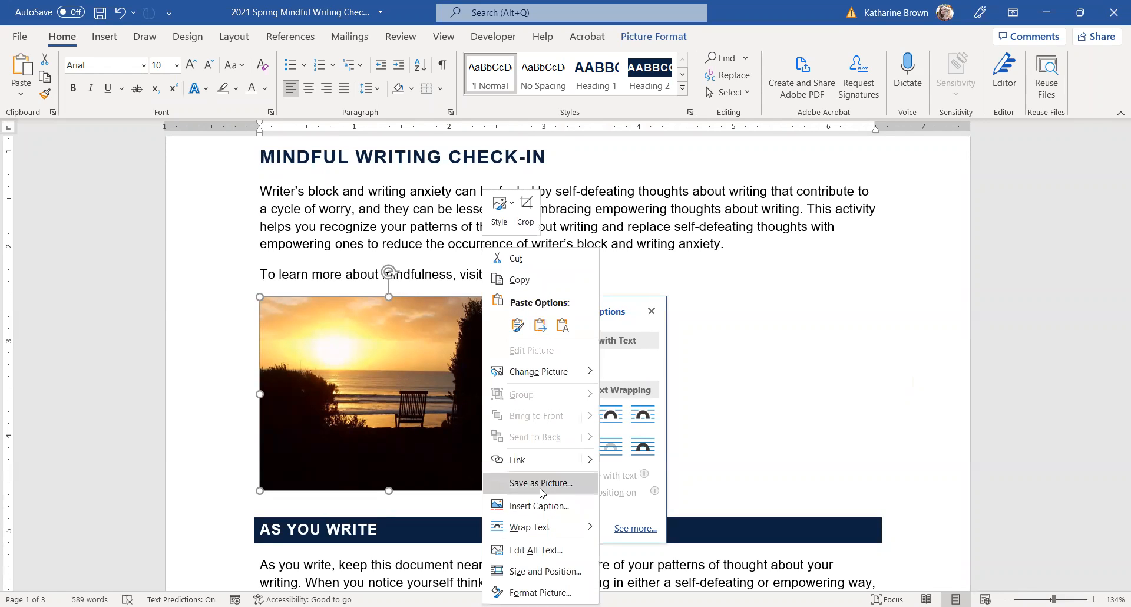
click(532, 551)
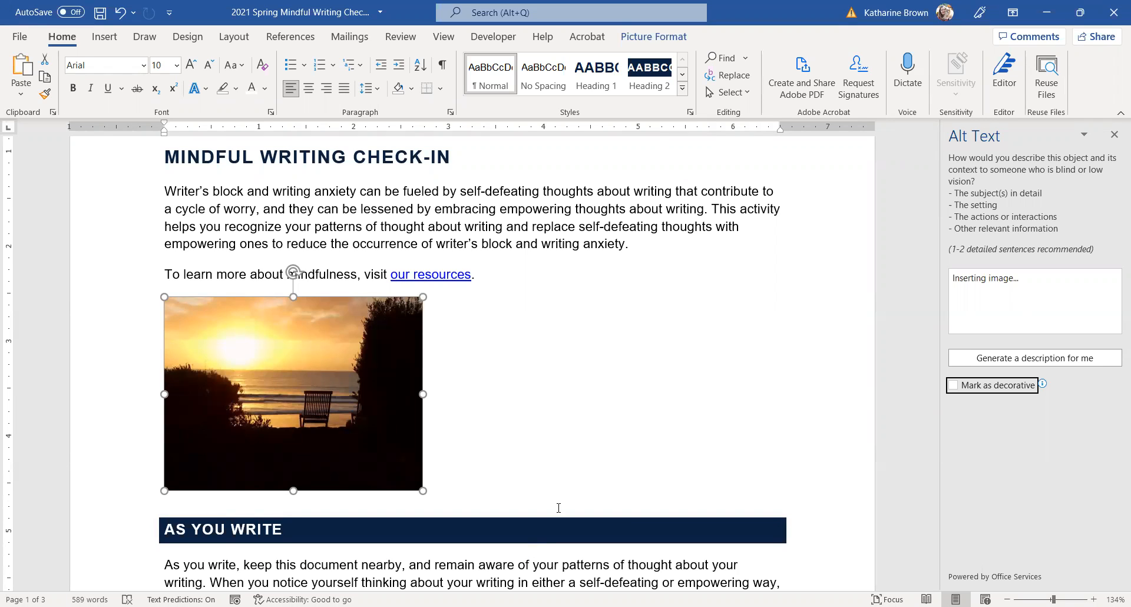
click(954, 386)
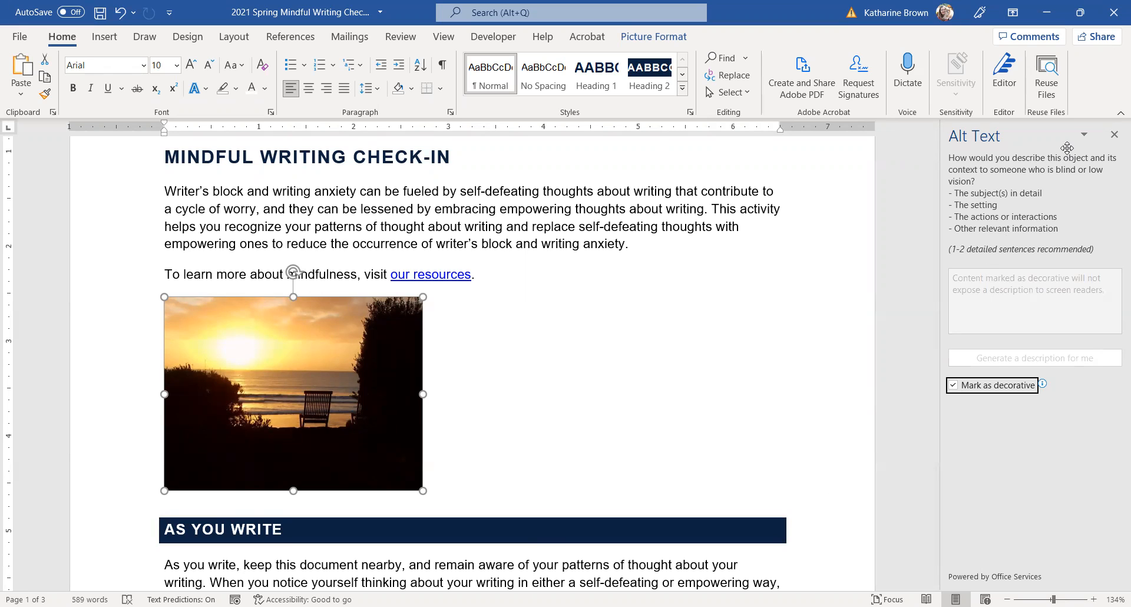
click(1112, 137)
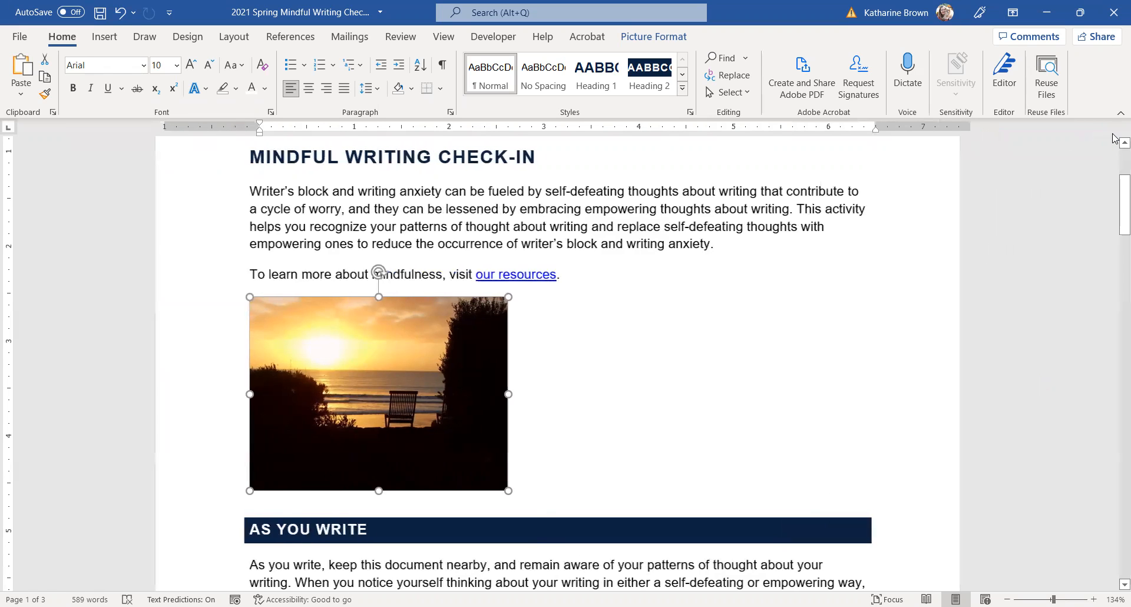
- Delete the sunset picture between the resources sentence and the As You Write heading
click(537, 307)
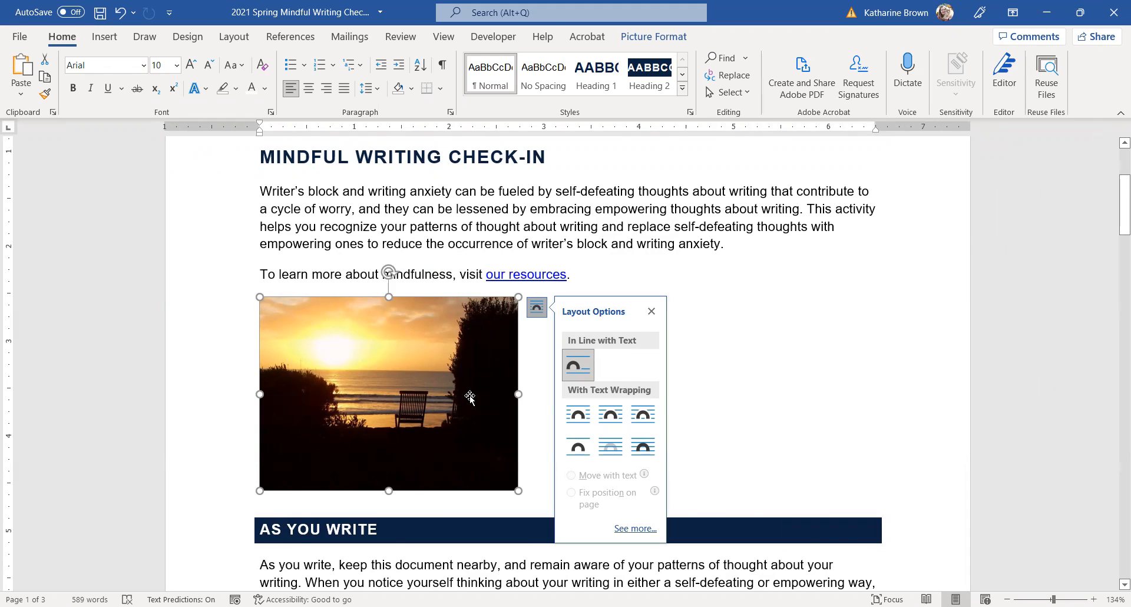
key(Delete)
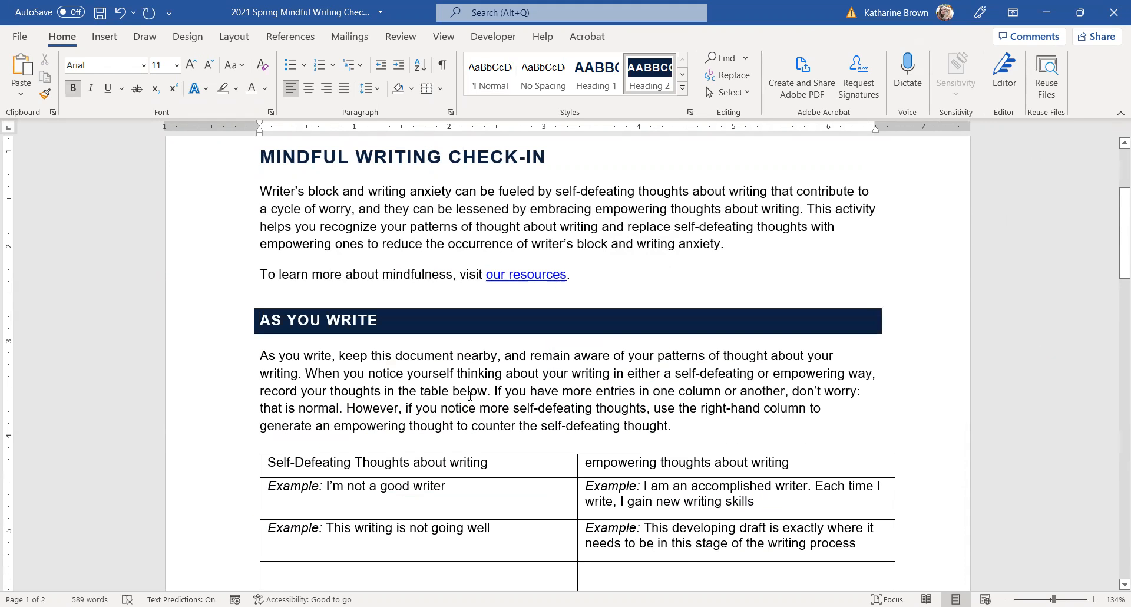
- Apply the table style with a blue header row and blue banded rows to the writing thoughts table, and turn off its First Column option
scroll(546, 483, down, 3)
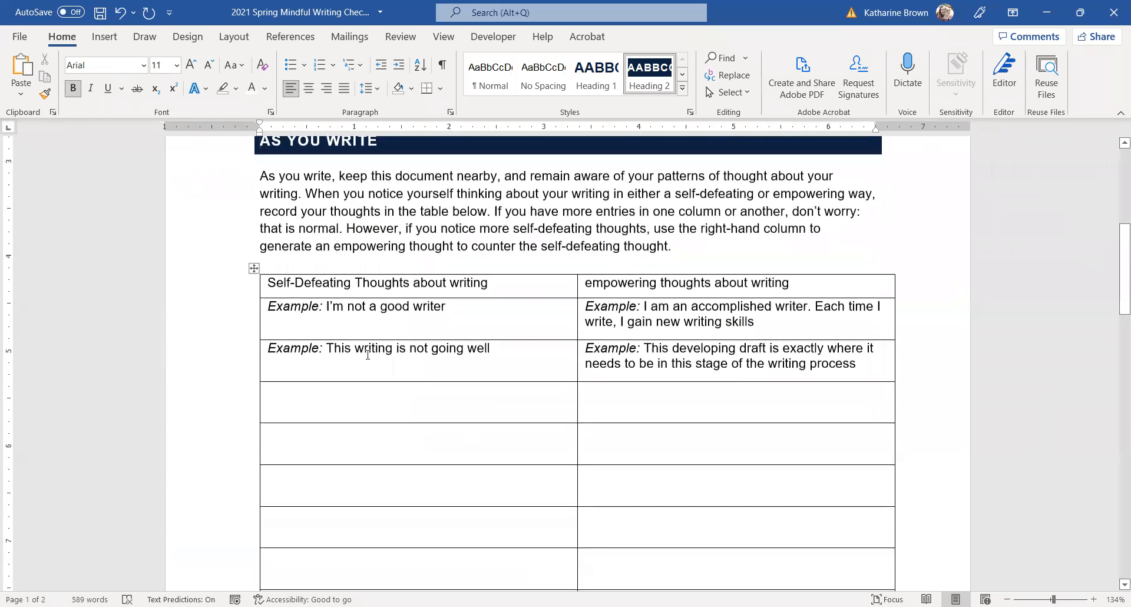
scroll(368, 354, down, 1)
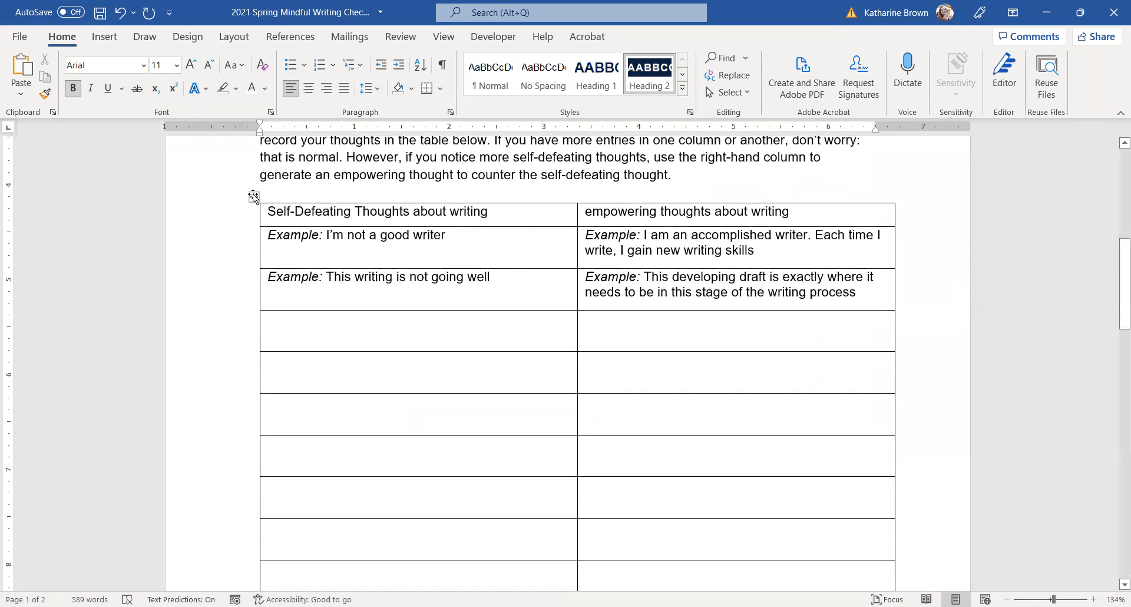
click(253, 196)
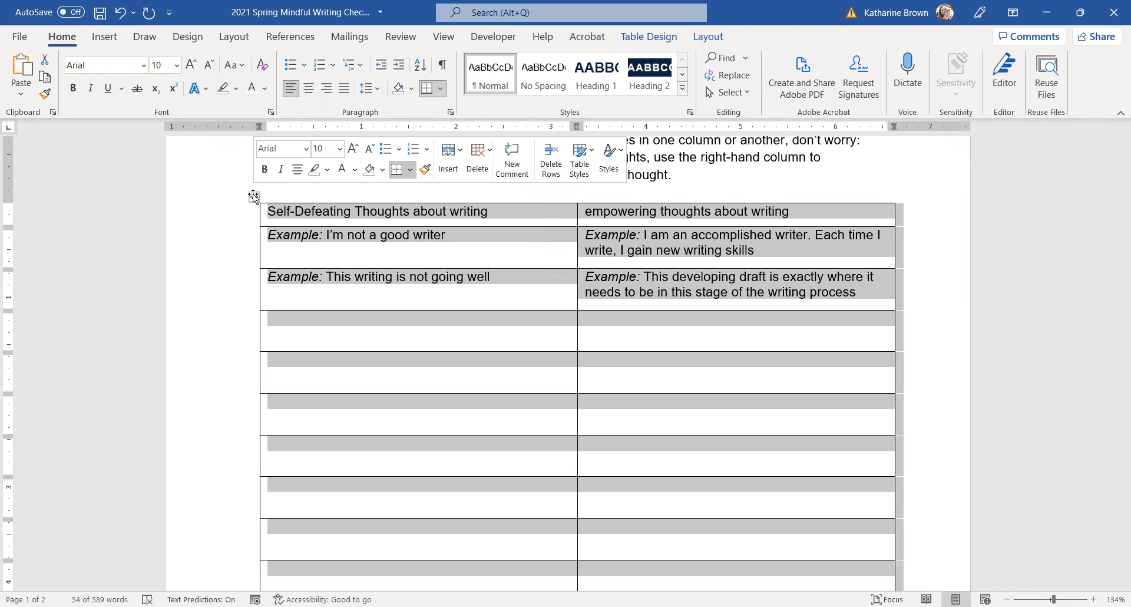
click(632, 42)
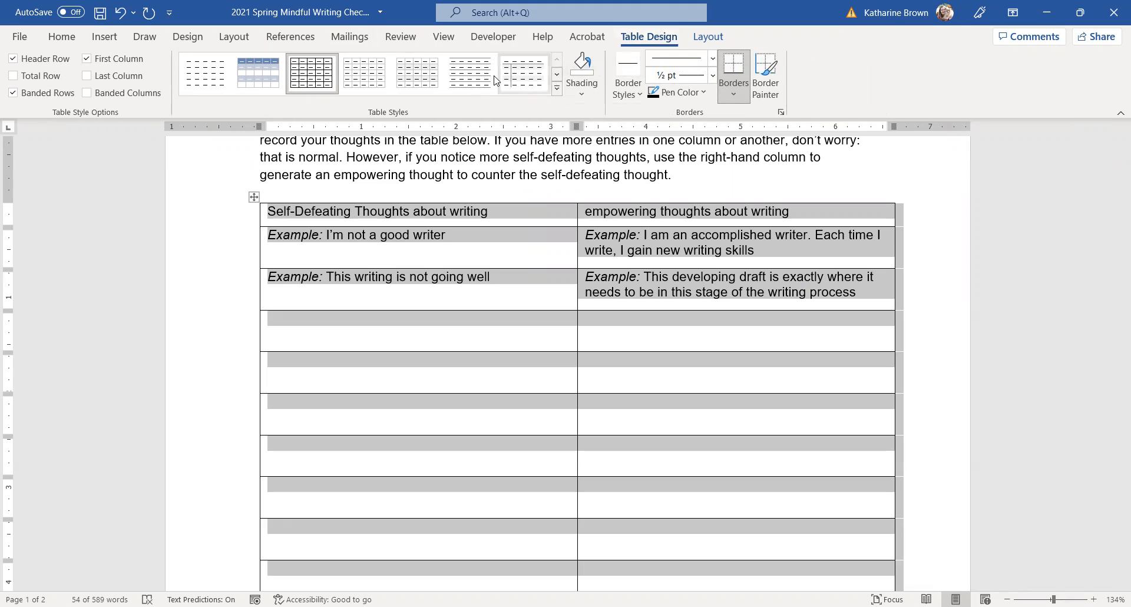
click(268, 78)
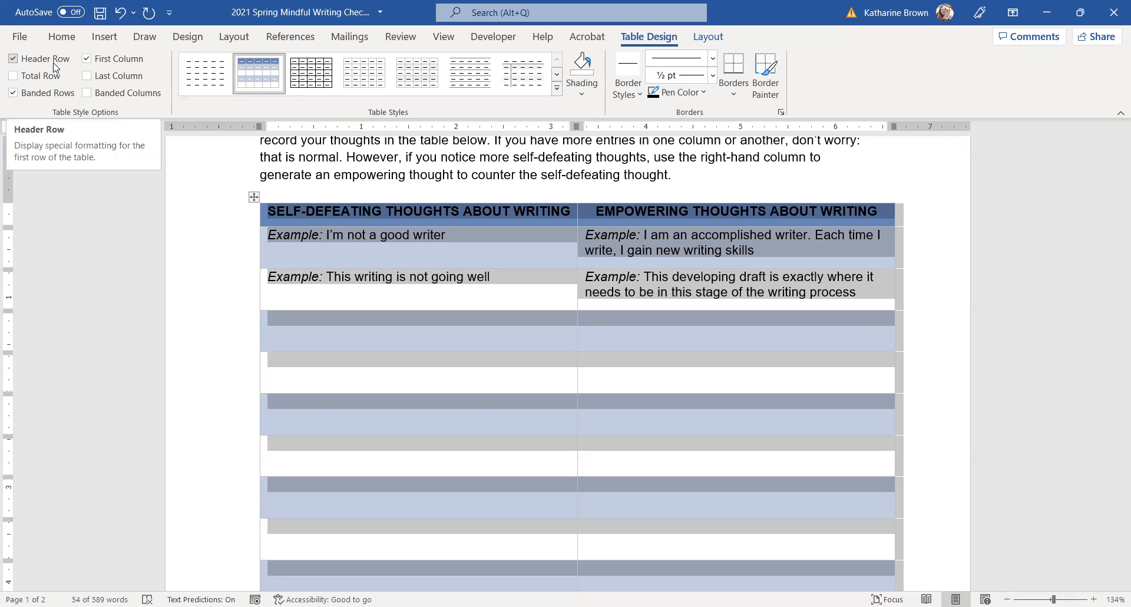
click(94, 66)
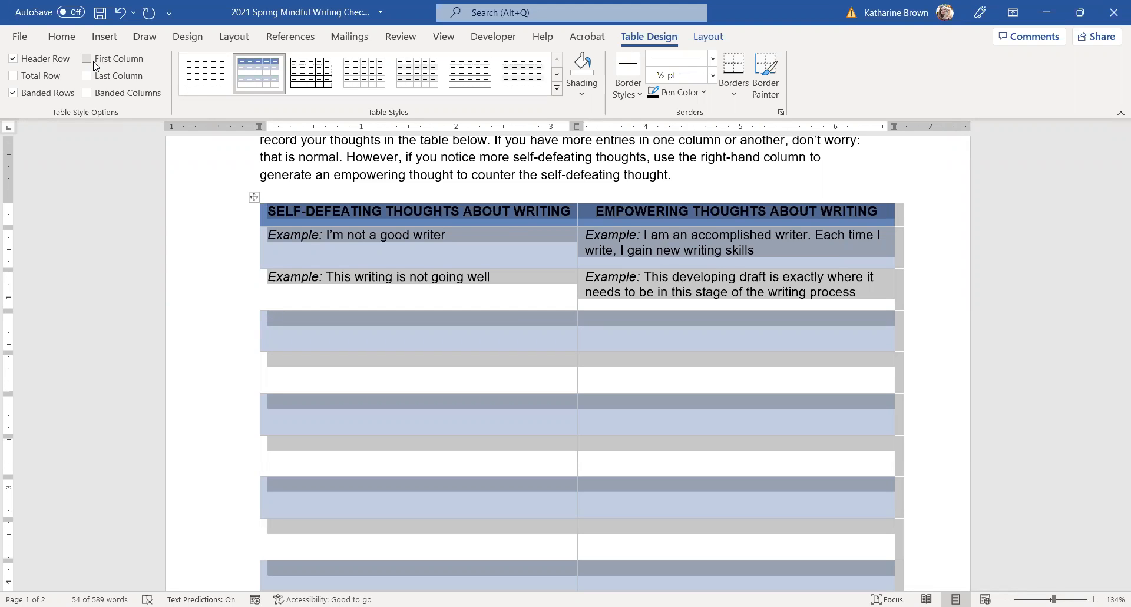
click(631, 187)
- Set the document's Title property to "Mindful Writing Check-In"
scroll(301, 129, up, 7)
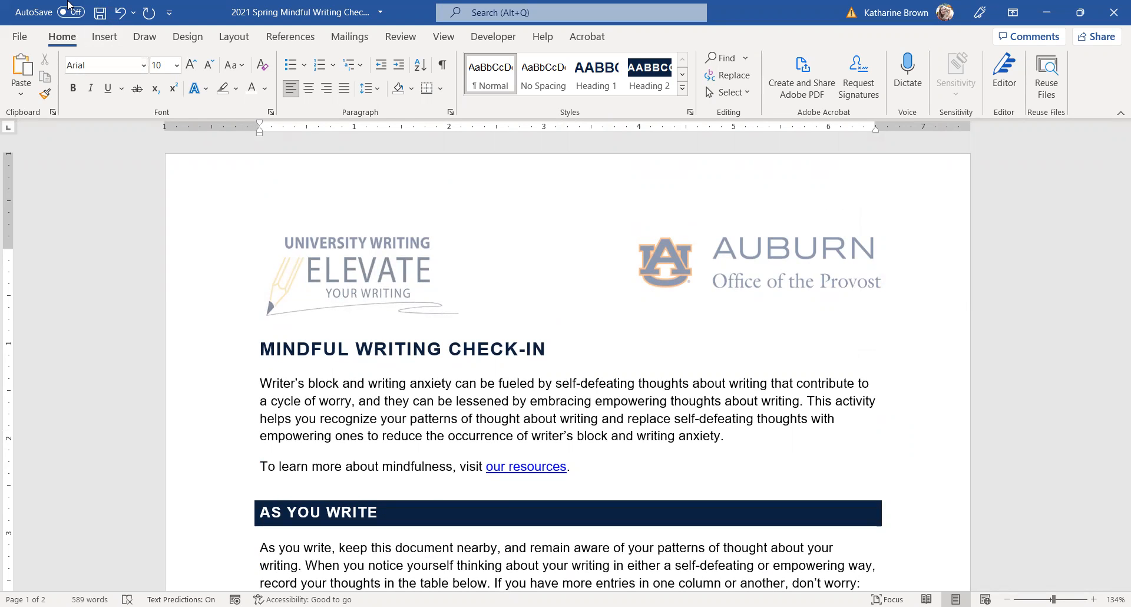
click(20, 36)
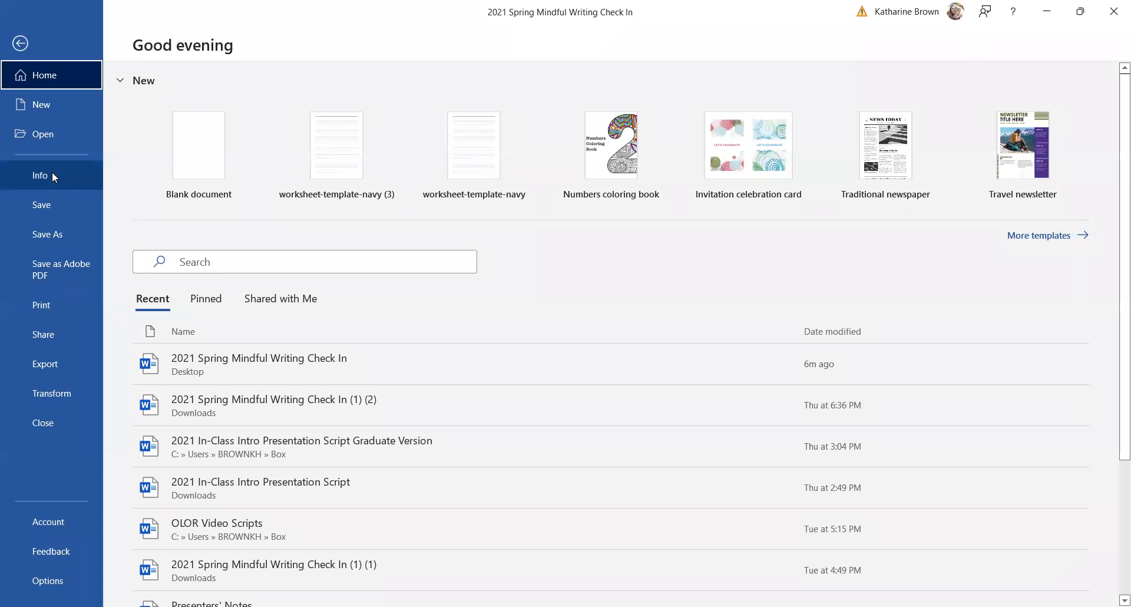
click(52, 175)
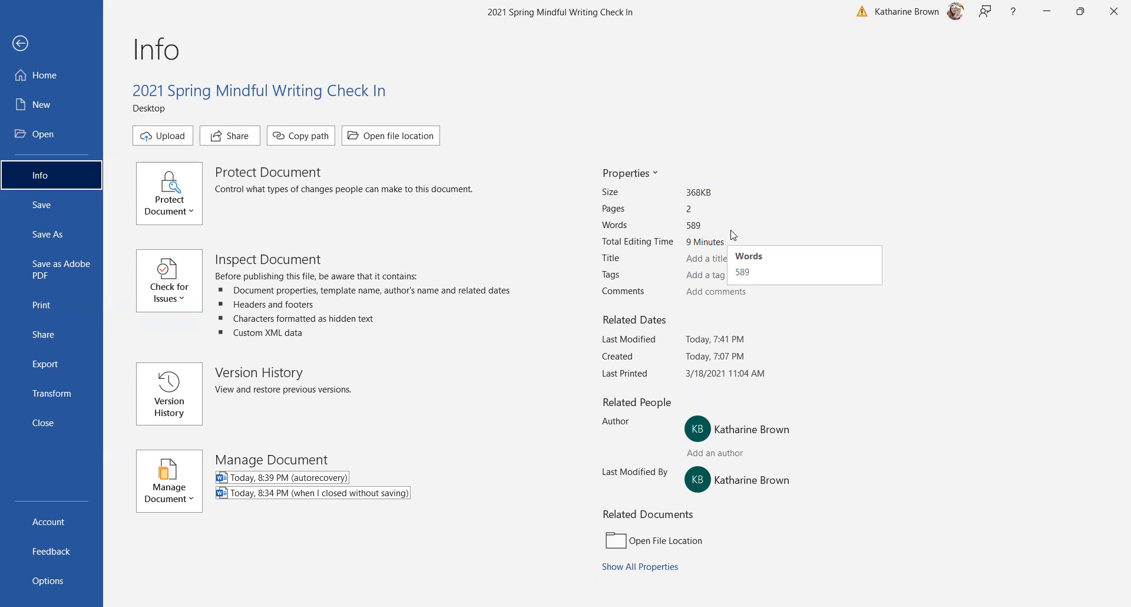
click(707, 258)
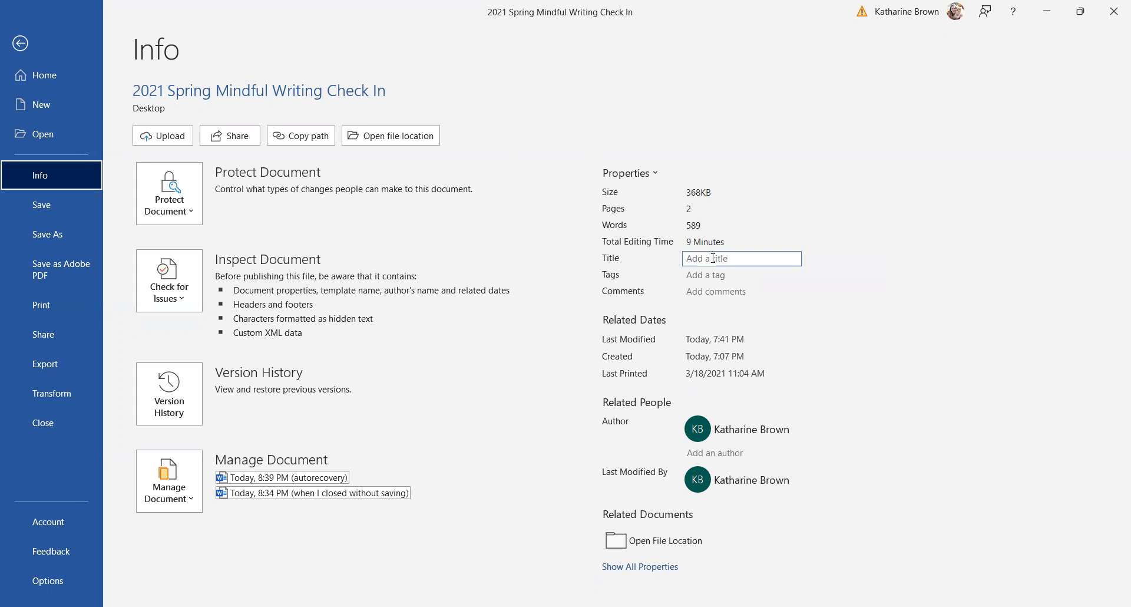
text(Mindul)
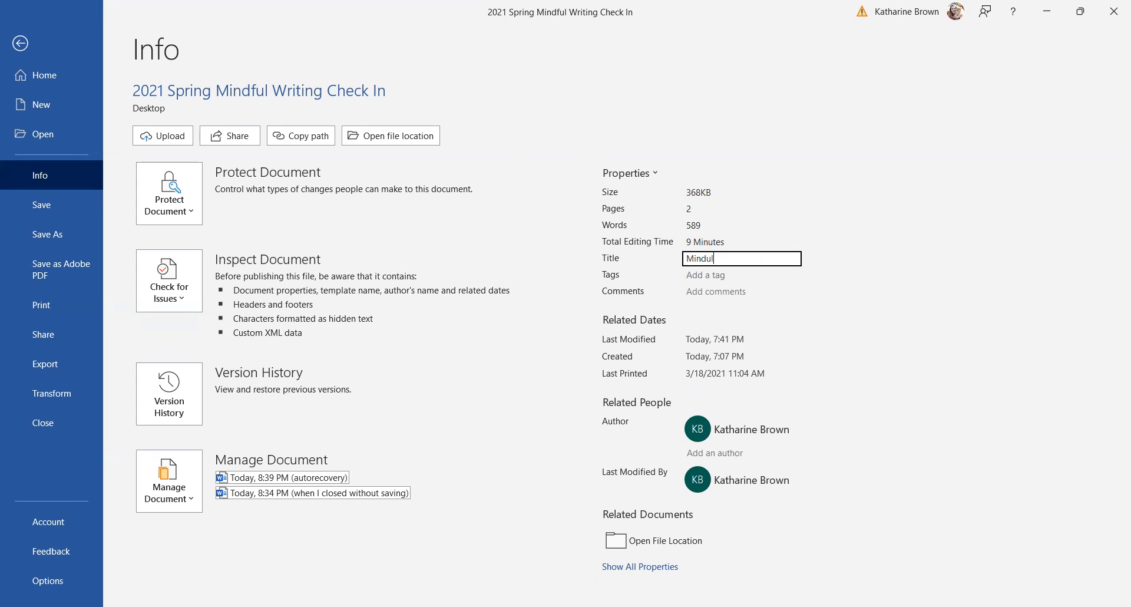
key(BackSpace)
key(BackSpace)
text(ful Wri)
text(ting Check-In)
- Add the tags "Mindfulness, Writing Anxiety, Reflection" to the document properties
click(720, 276)
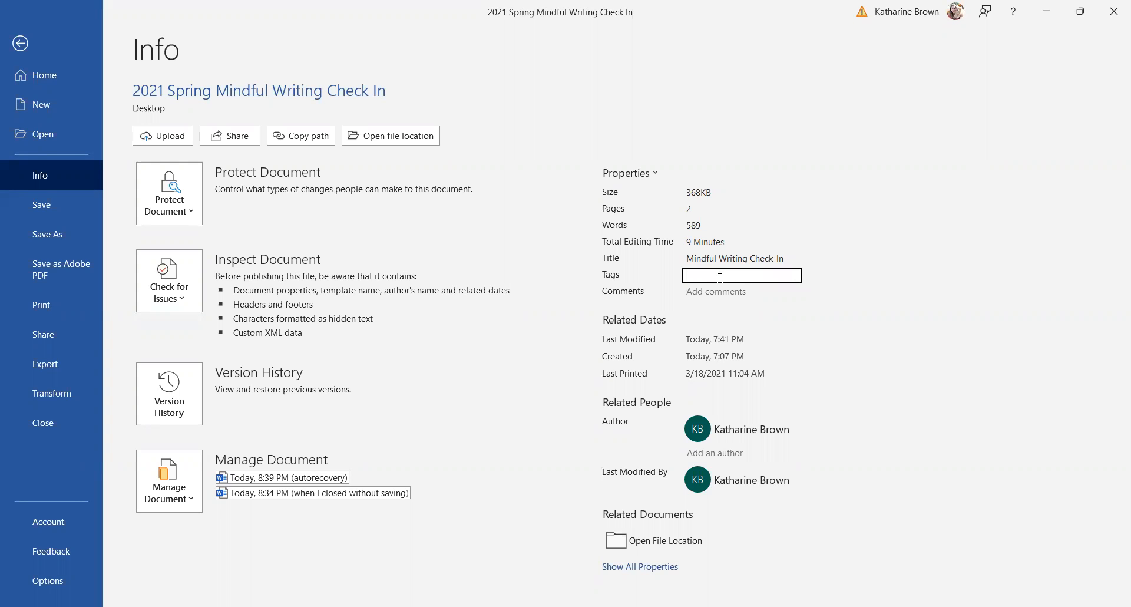
text(Mindfulness, Writing Anxi)
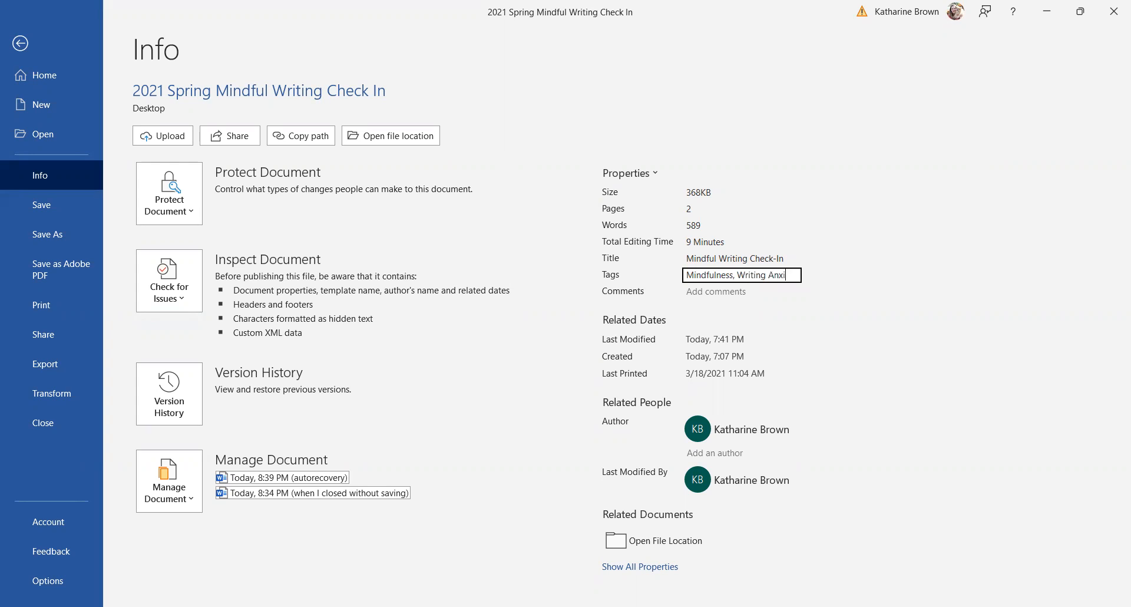
text(ety,)
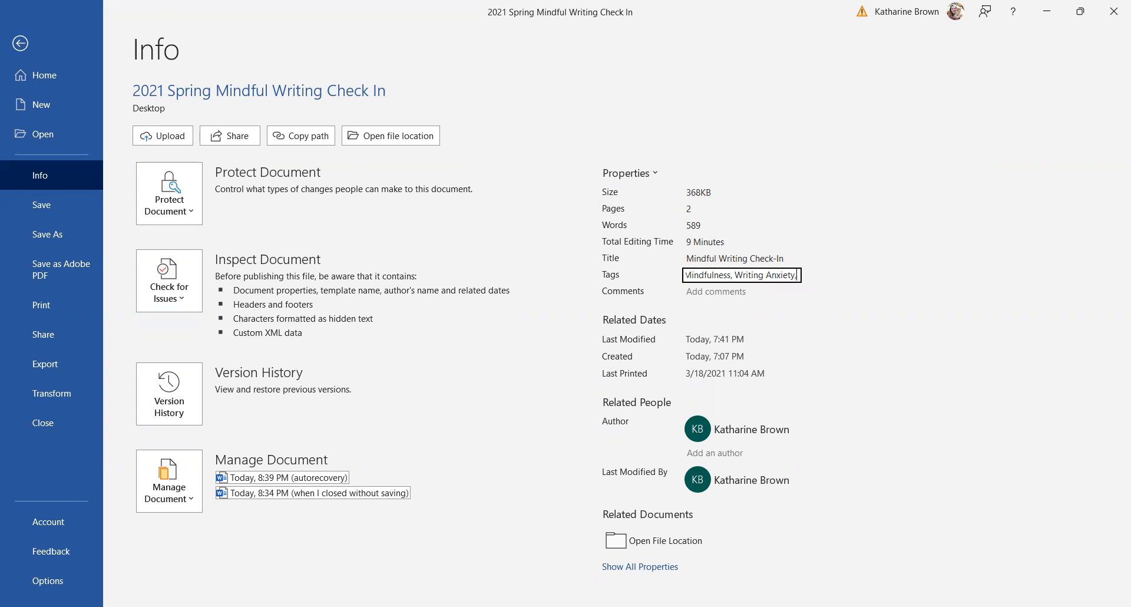
text( Refle)
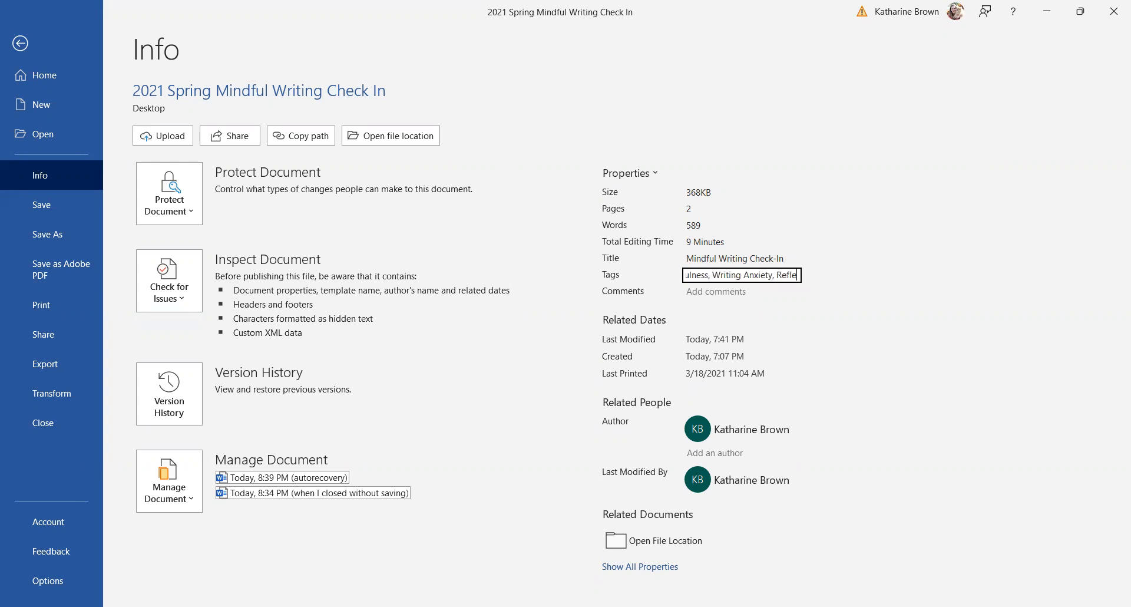
text(ction)
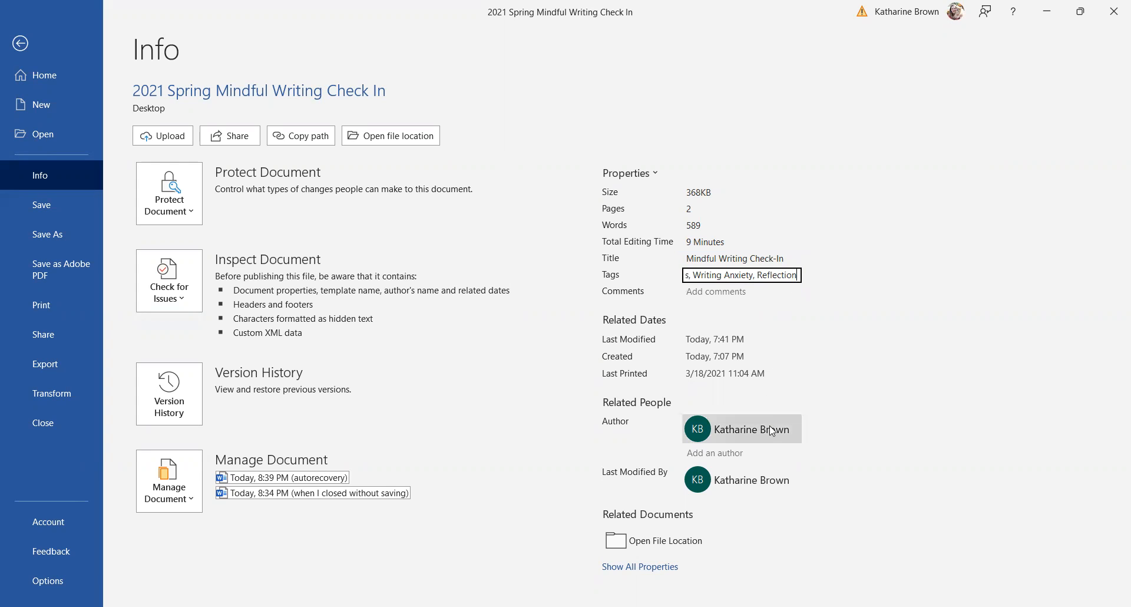
- Examine the document author's contact card and the editing options for the author entry, and close them without changing anything
mouse_move(772, 431)
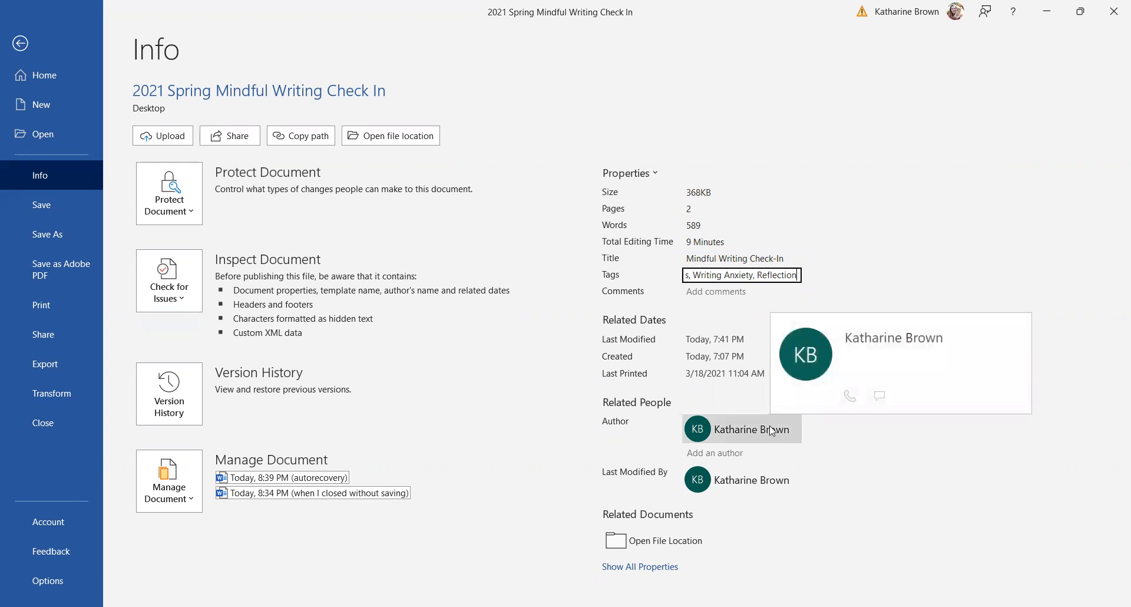
click(853, 439)
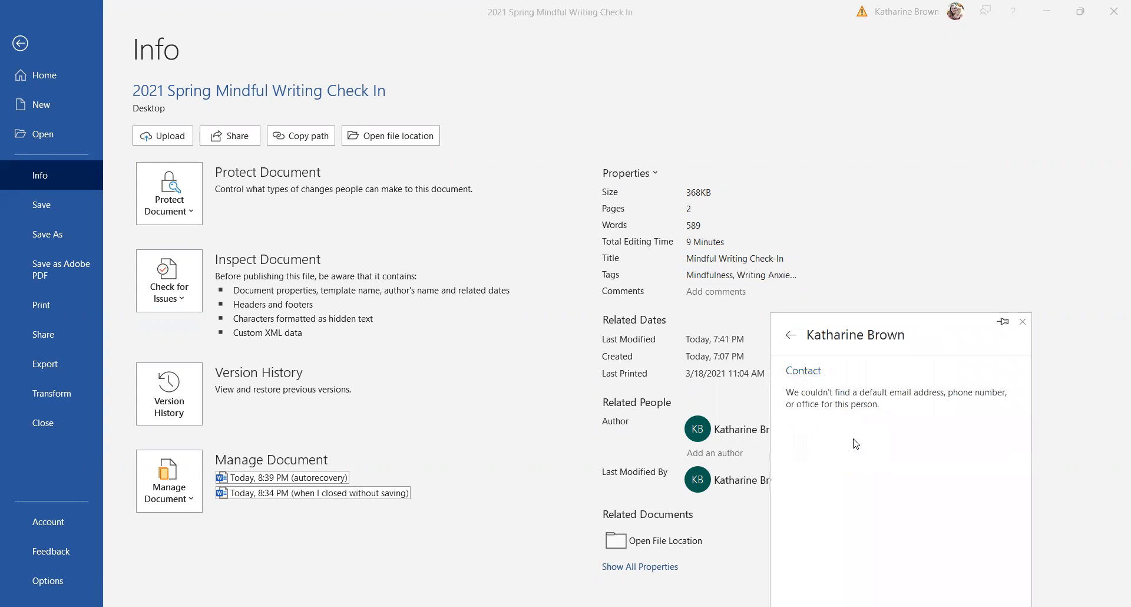
click(1021, 322)
mouse_move(758, 440)
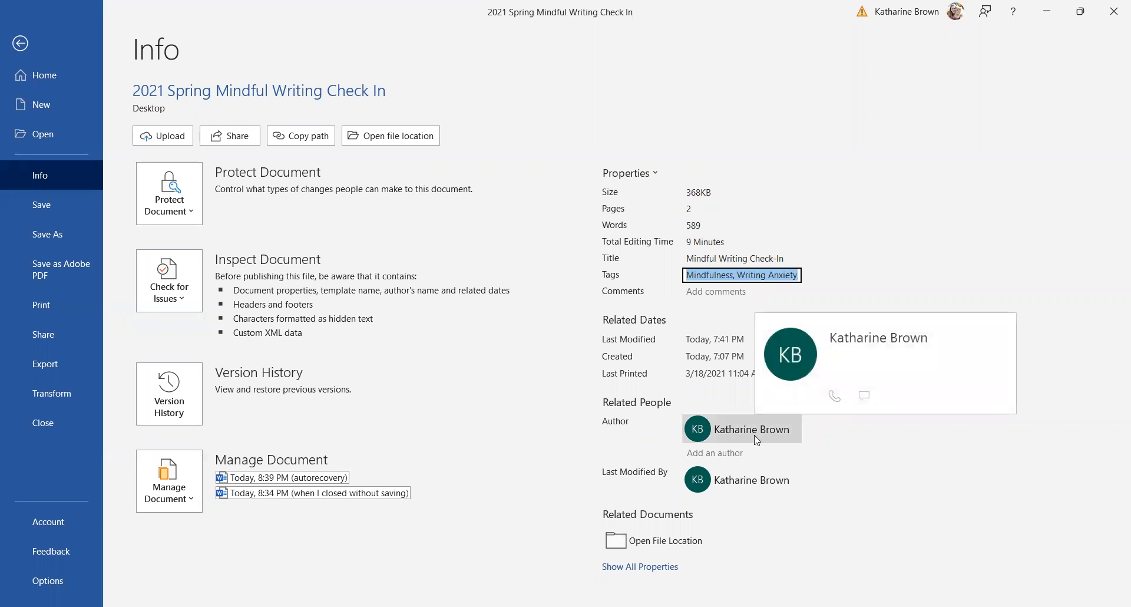
right_click(757, 439)
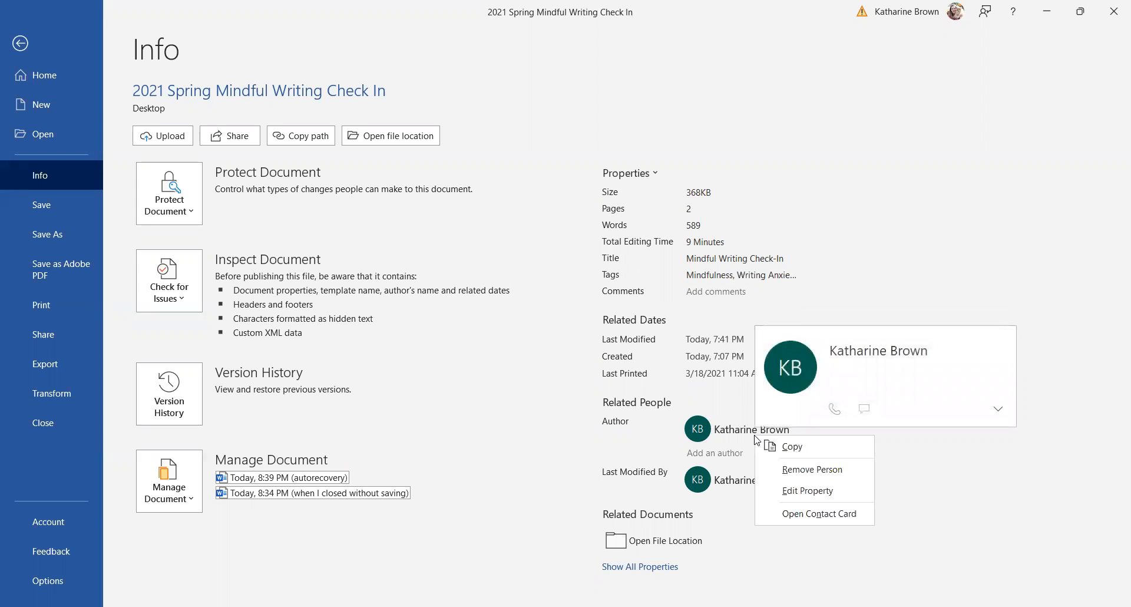
click(929, 448)
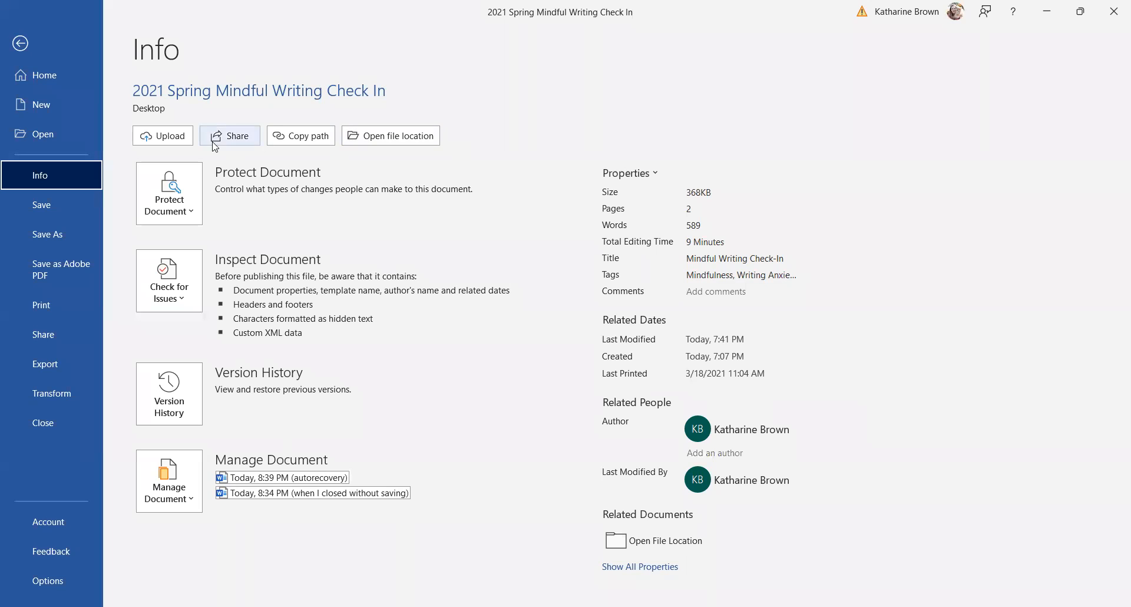
- Return to the document and run the accessibility checker on it
click(19, 44)
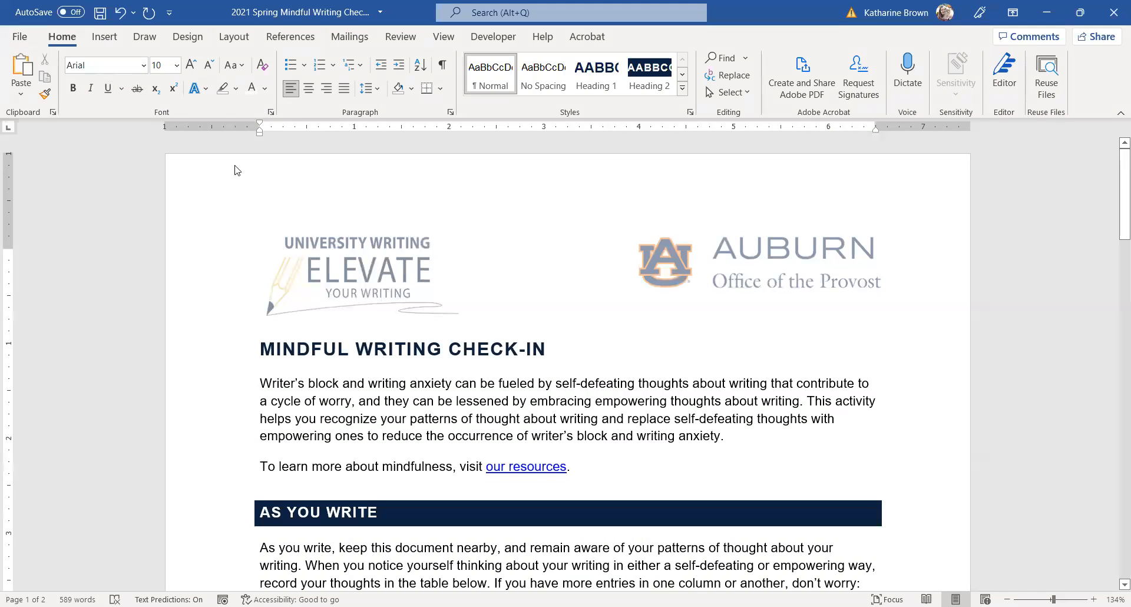
click(401, 38)
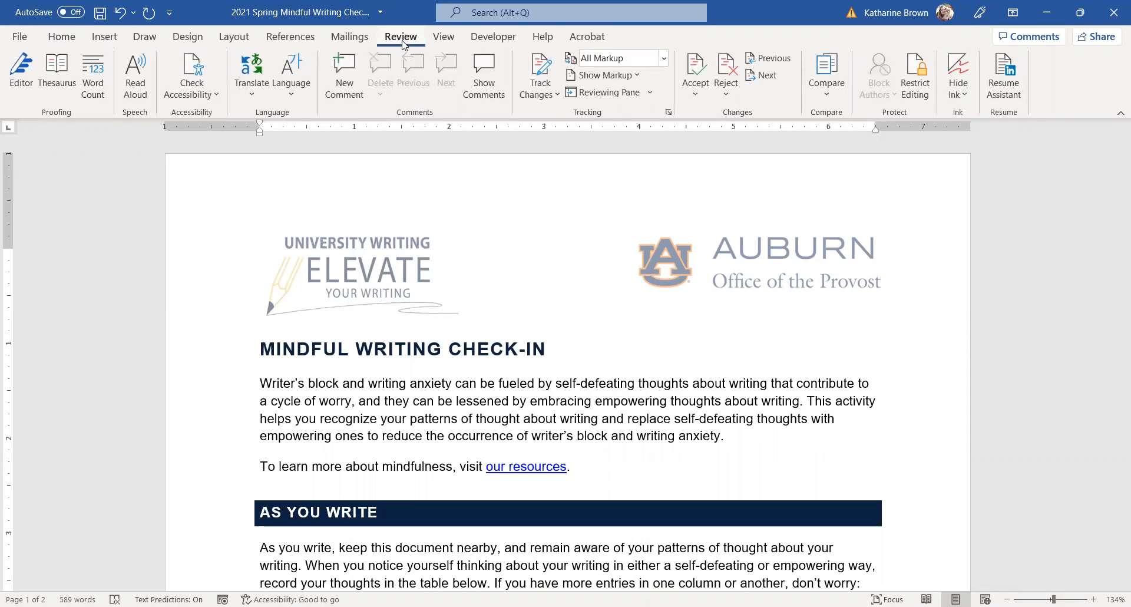
click(193, 86)
click(289, 123)
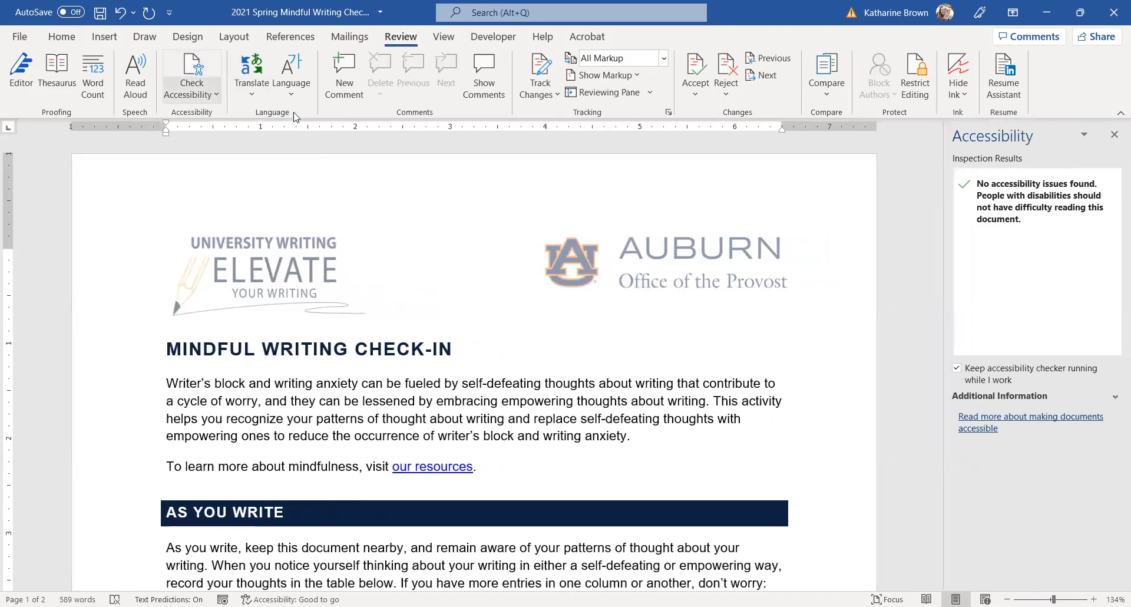